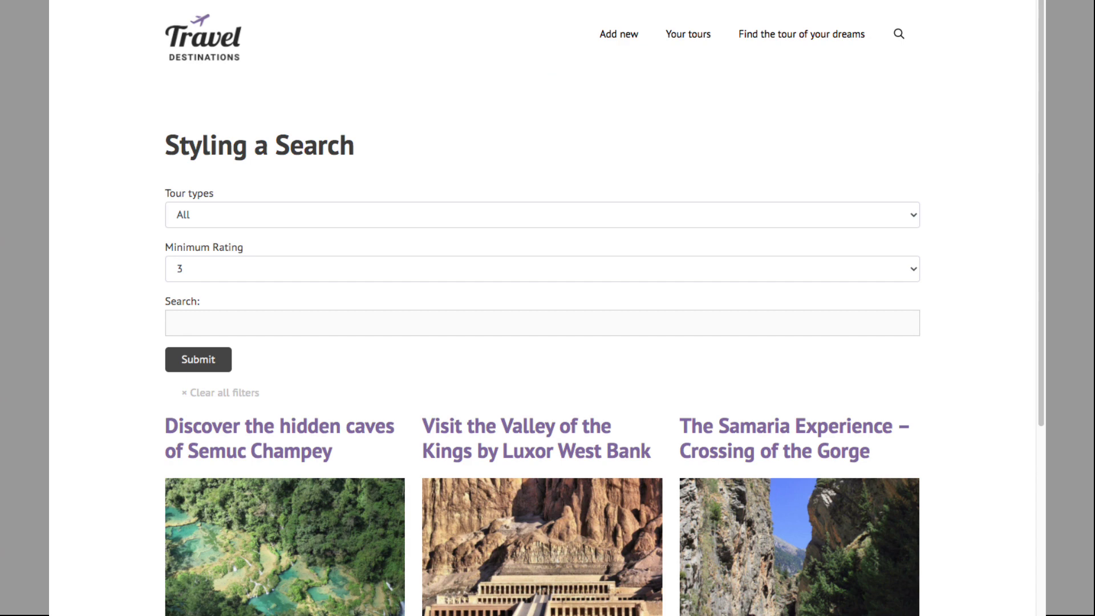
Step: Test the tour search on the page by filtering for Family friendly tours and resubmitting the form
click(276, 215)
click(278, 233)
click(197, 358)
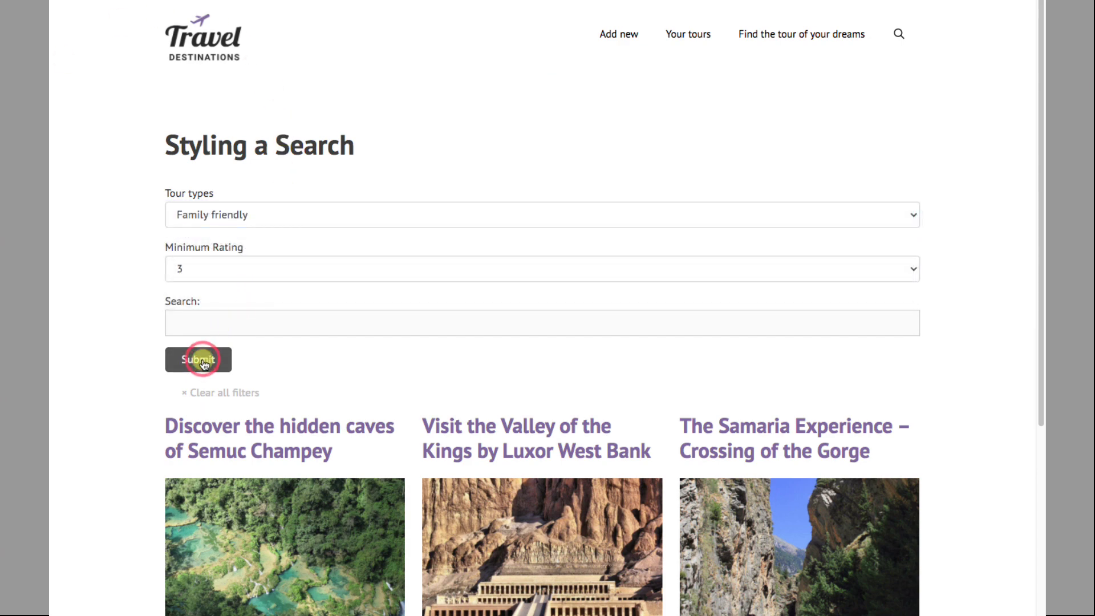
click(238, 216)
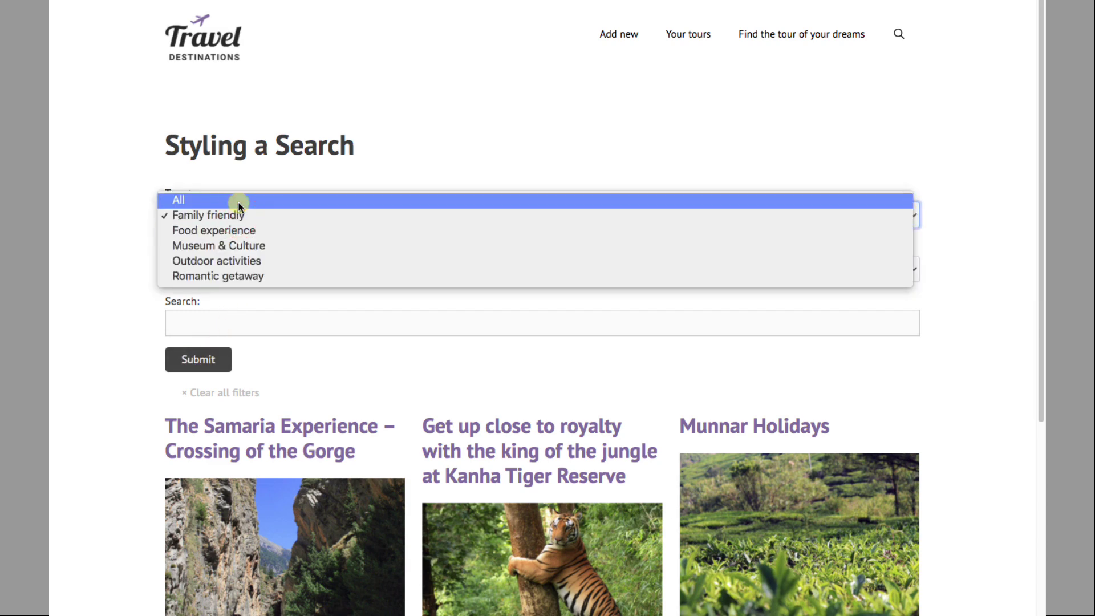
key(Escape)
click(200, 360)
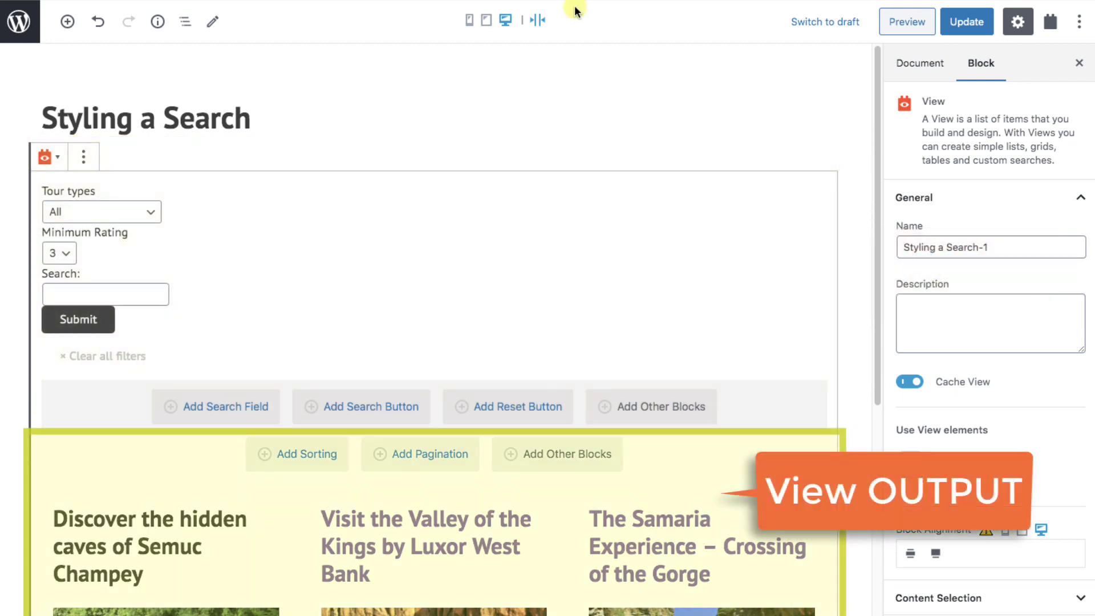
Step: Add a Container block at the end of the View Search section, and check its place in the block structure
click(185, 21)
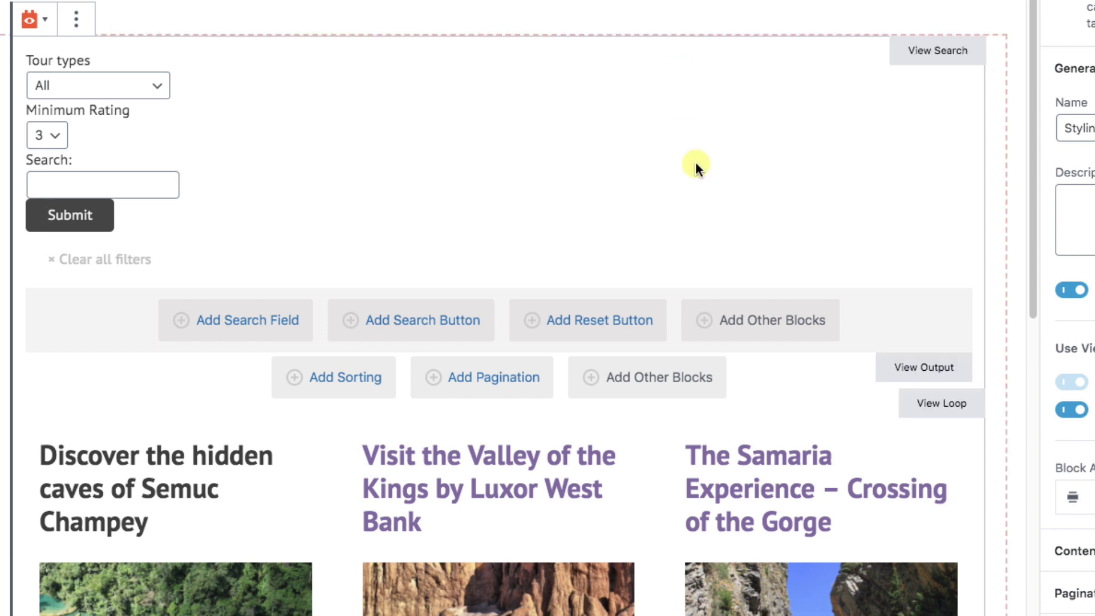
click(704, 328)
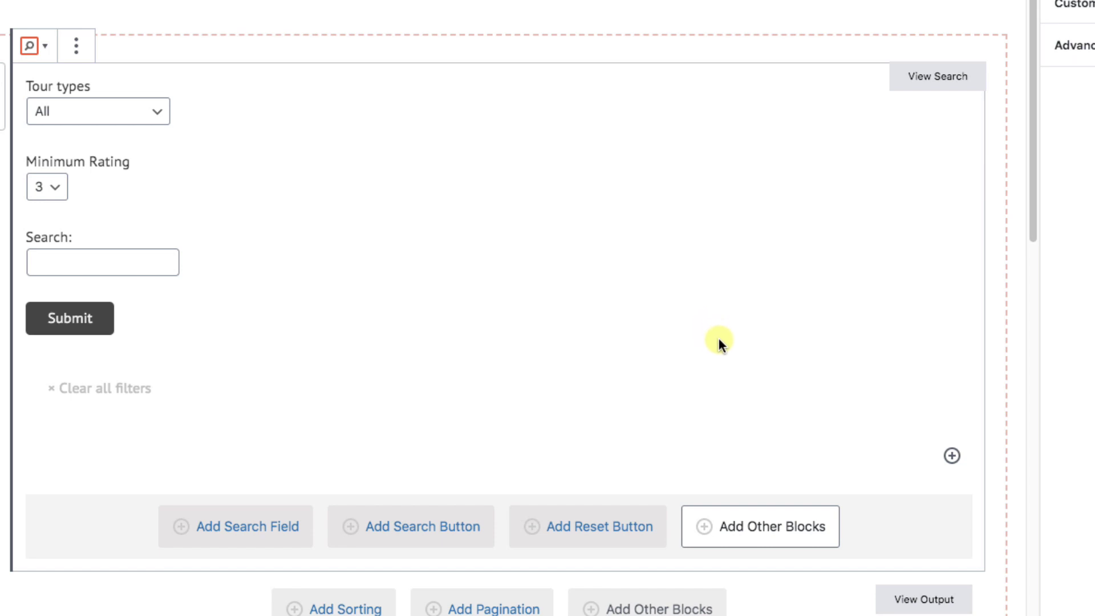
click(950, 455)
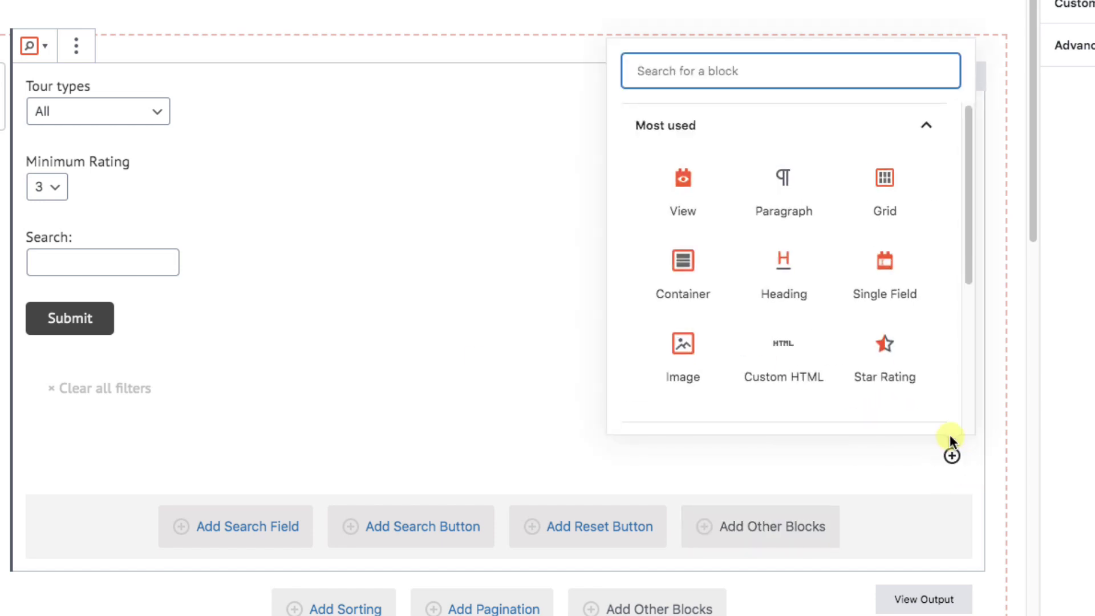
click(682, 266)
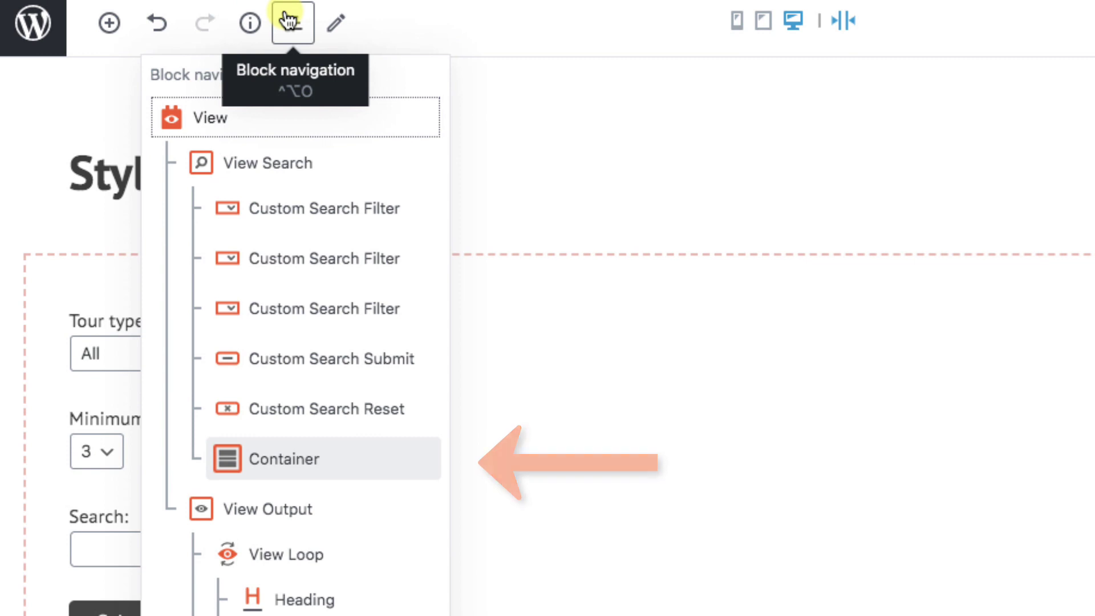
click(288, 20)
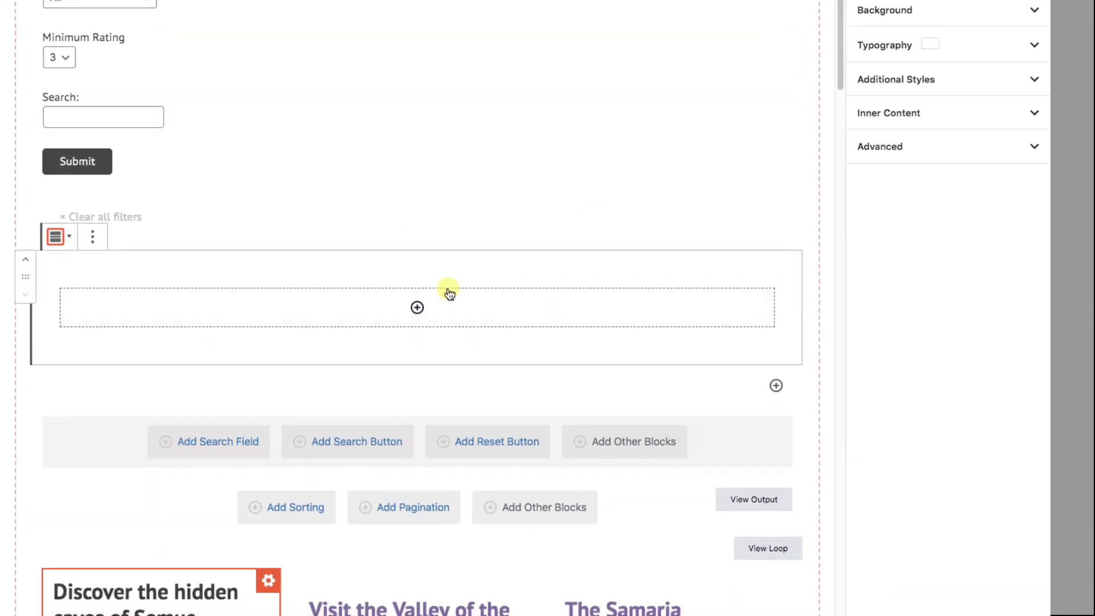
Step: Insert a Heading block with the text "SEARCH TOURS" inside the container and set it to level H1
click(450, 376)
click(331, 504)
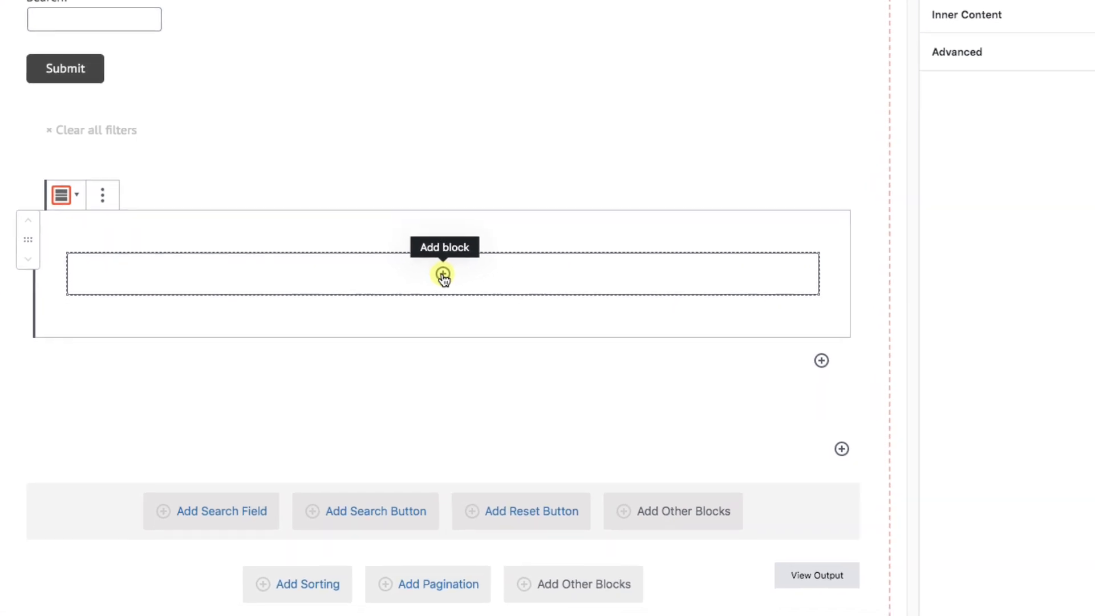
click(443, 275)
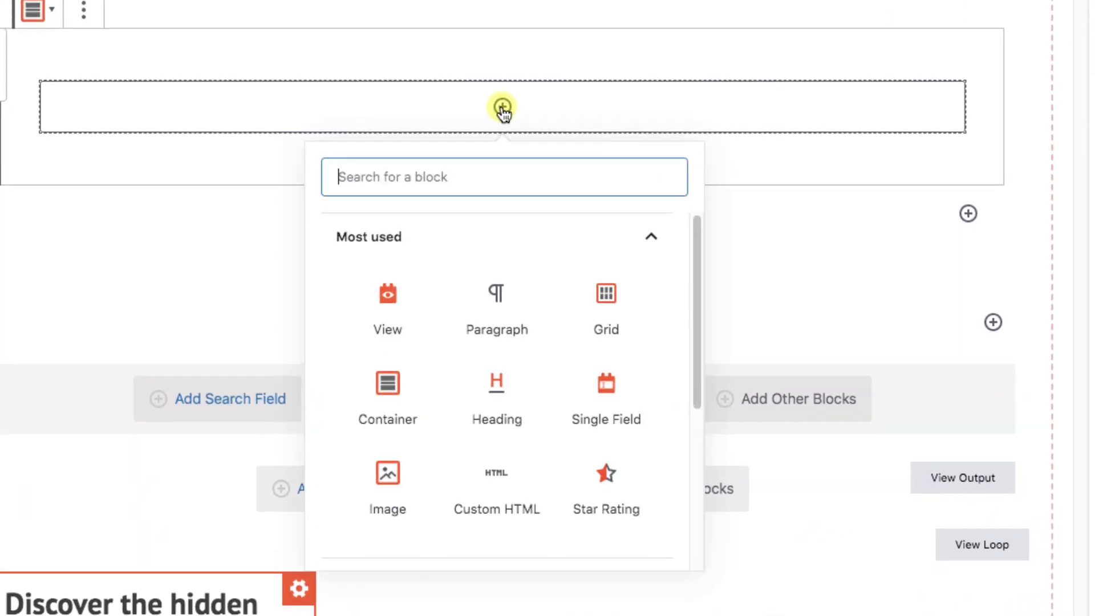
click(511, 377)
text(S)
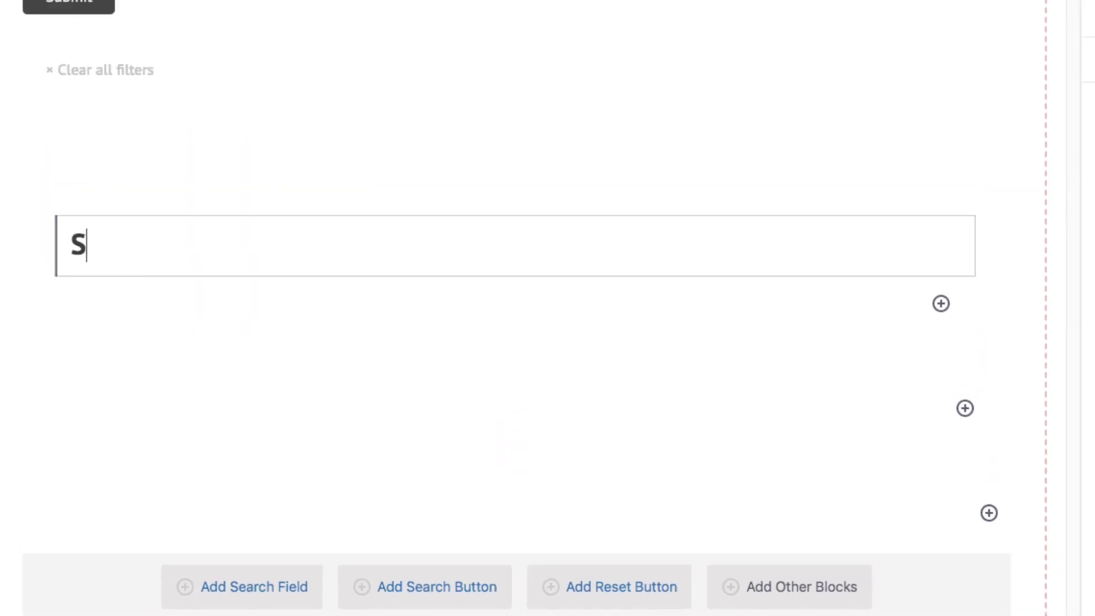
text(EARCH TOURS)
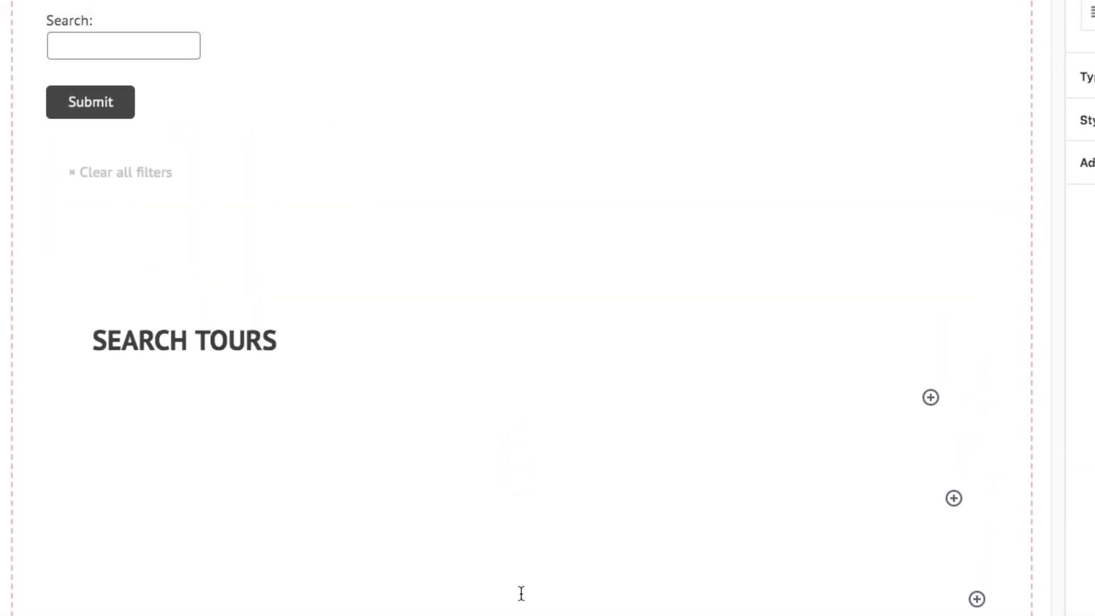
click(910, 188)
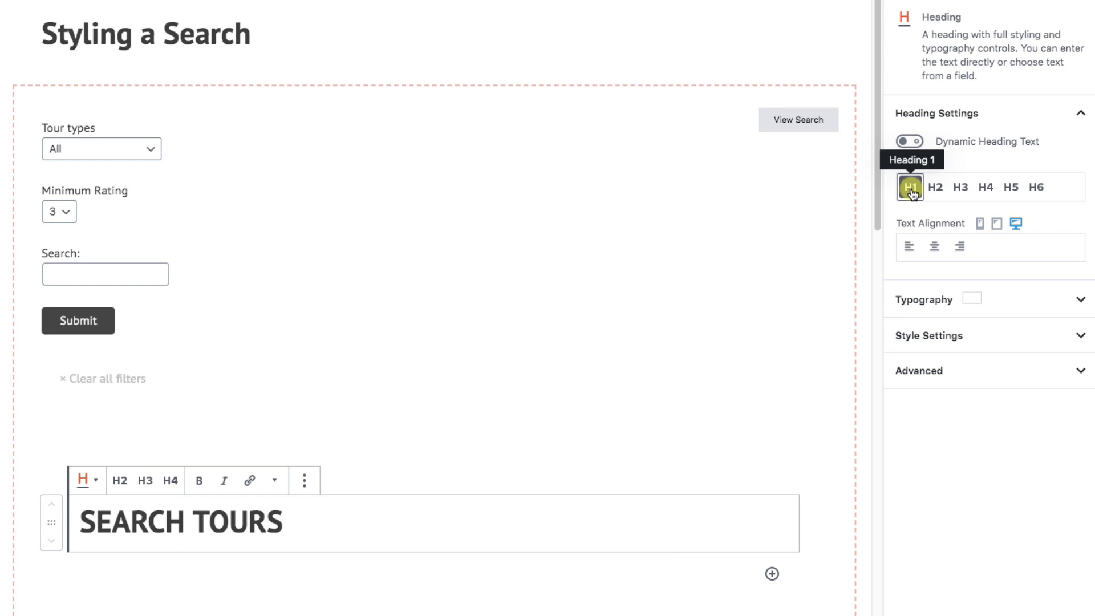
Step: Add a Grid block with three equal columns below the SEARCH TOURS heading
click(772, 573)
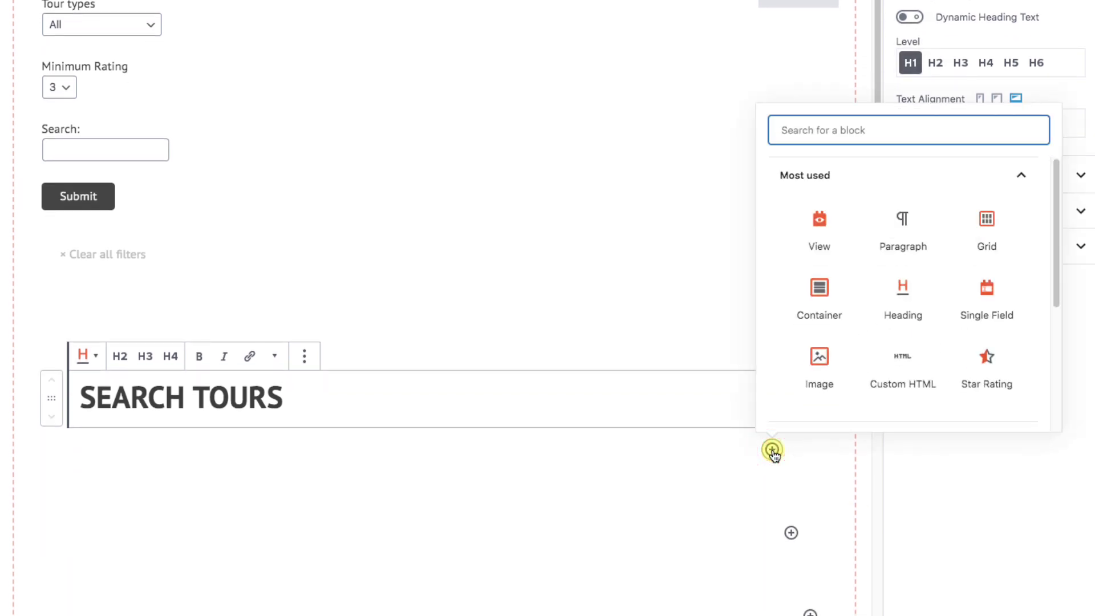
click(992, 132)
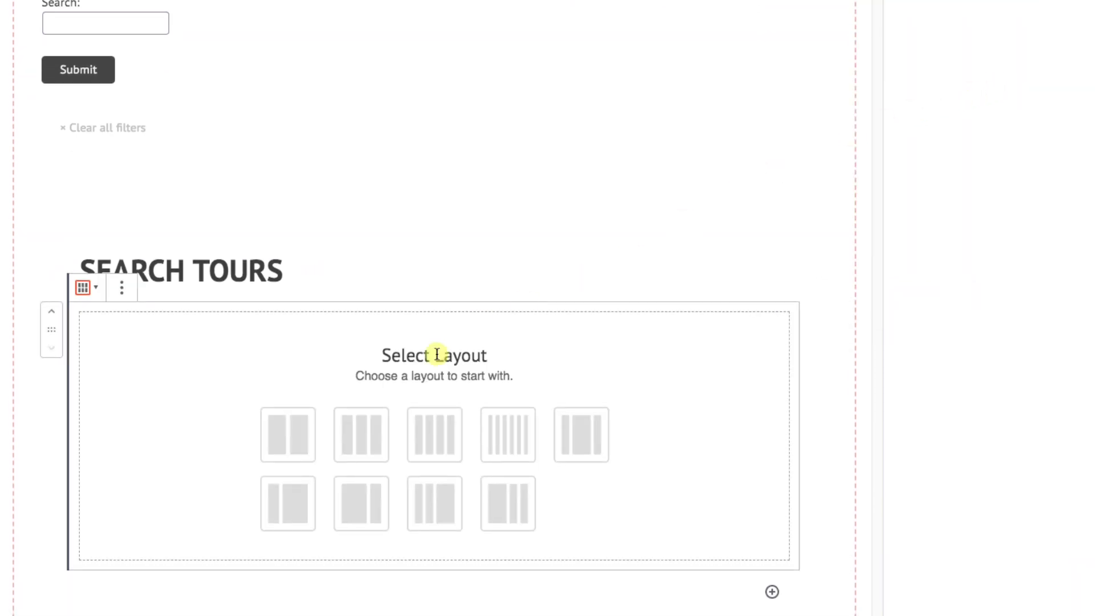
click(371, 437)
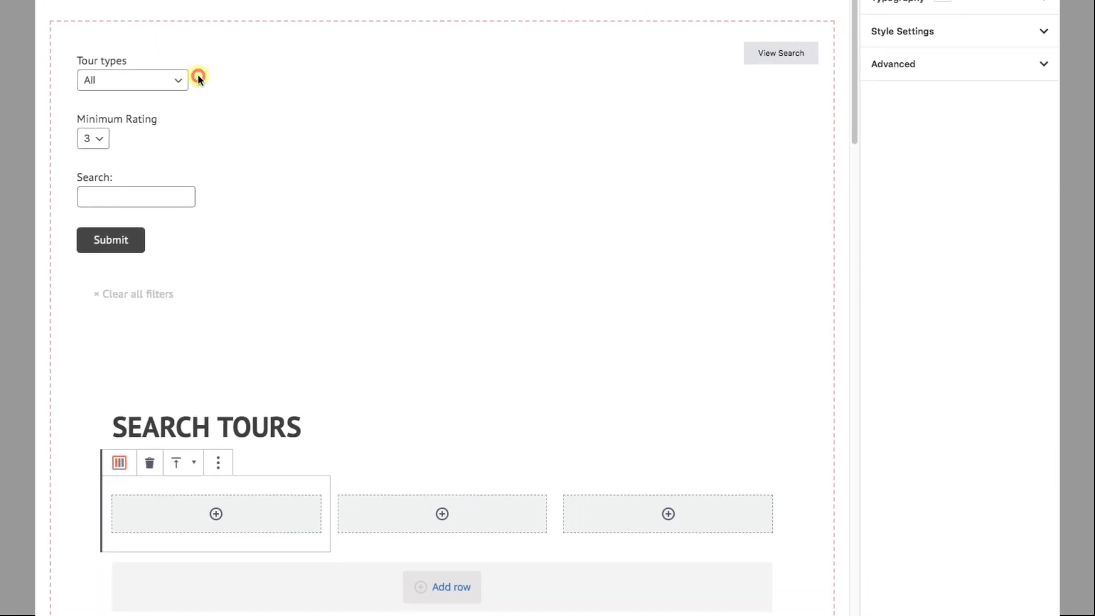
Step: Move the Tour types, Minimum Rating and Search filters into the first, second and third grid columns respectively
click(198, 74)
drag(52, 70, 213, 513)
click(129, 80)
drag(49, 66, 443, 458)
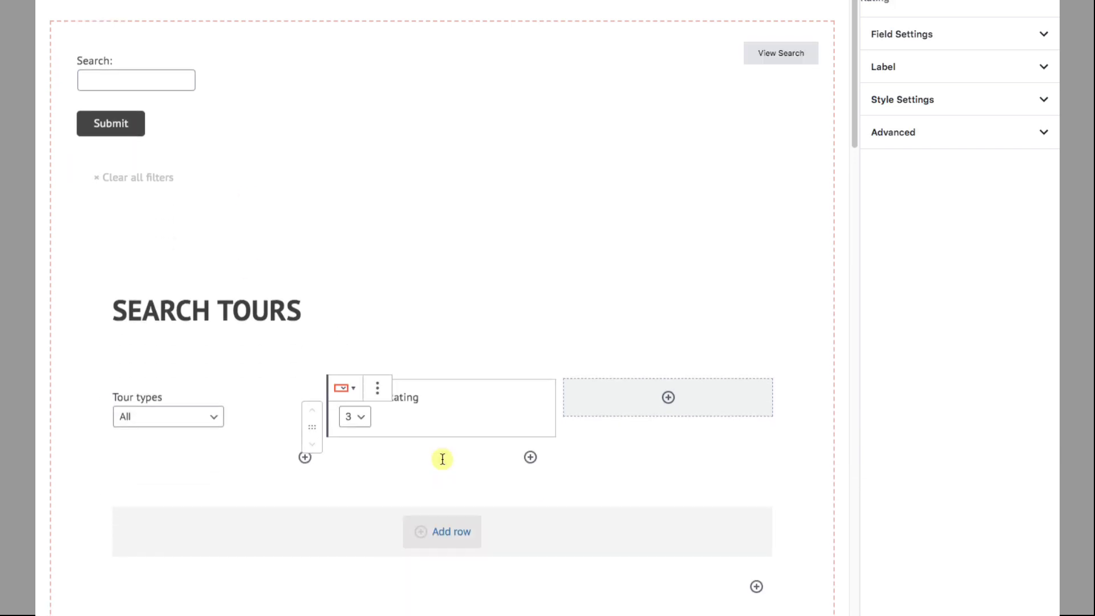
click(210, 81)
drag(45, 66, 589, 396)
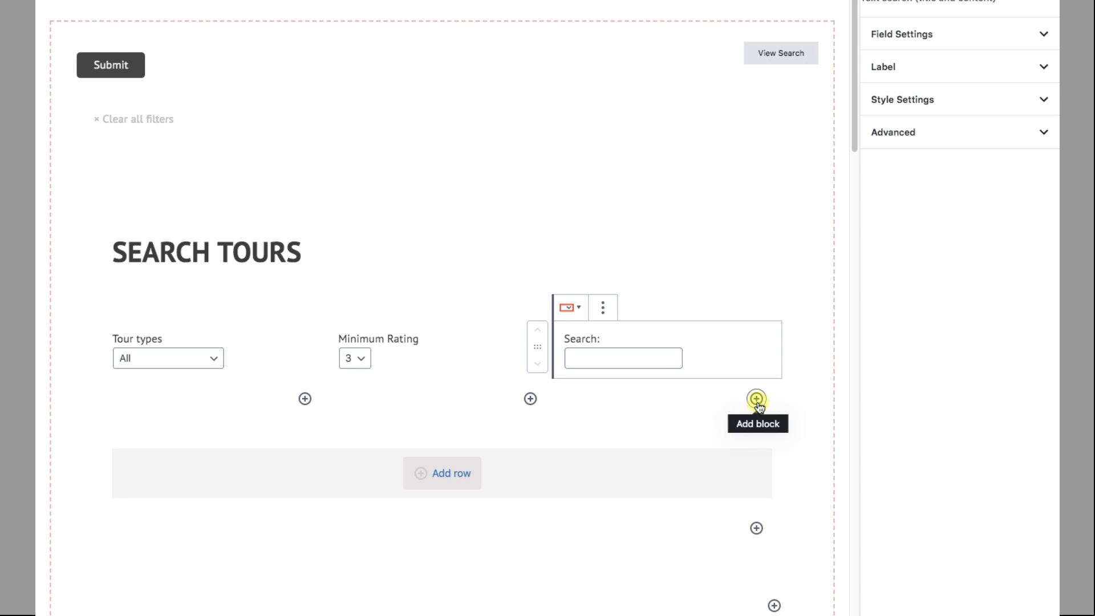
Step: Add a nested Grid block with two equal columns below the Search field in the third column
click(756, 398)
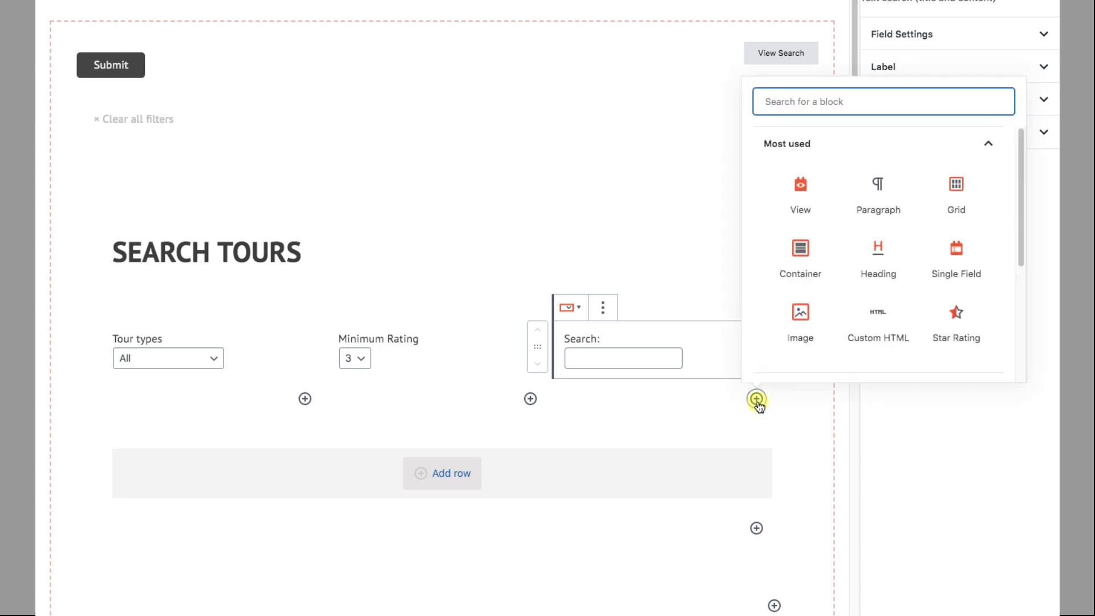
click(954, 190)
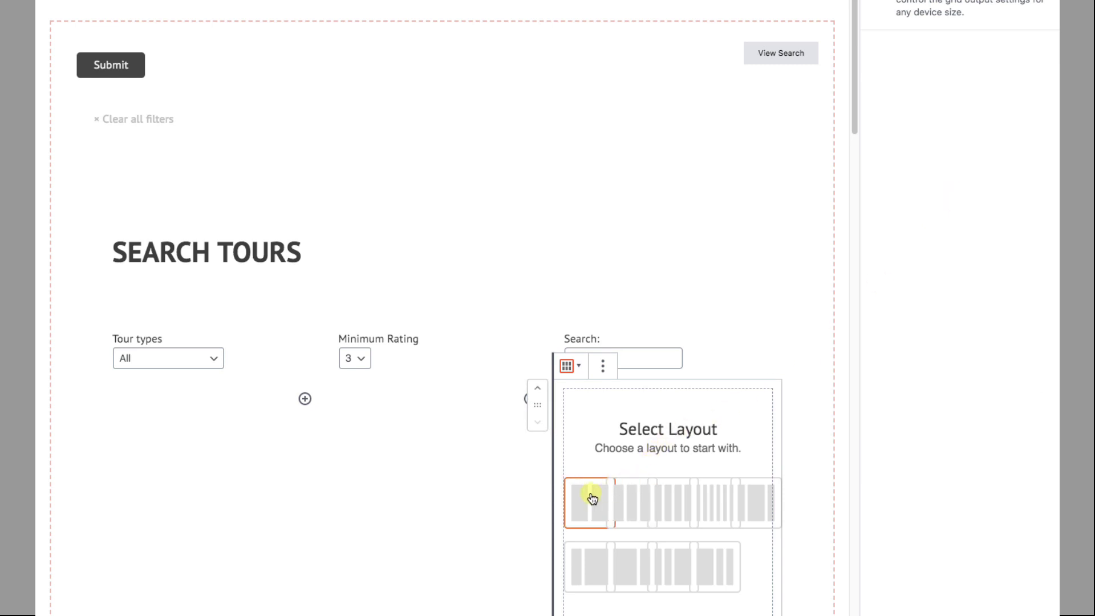
click(590, 499)
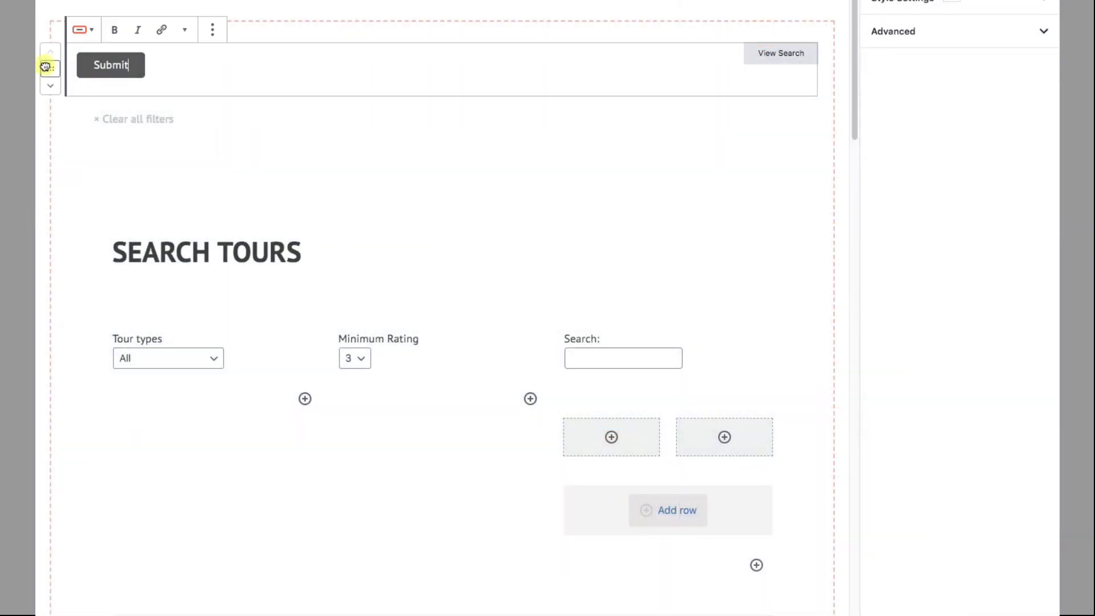
Step: Move the Submit button into the nested grid's second column and the Clear all filters button into its first column
drag(45, 66, 710, 436)
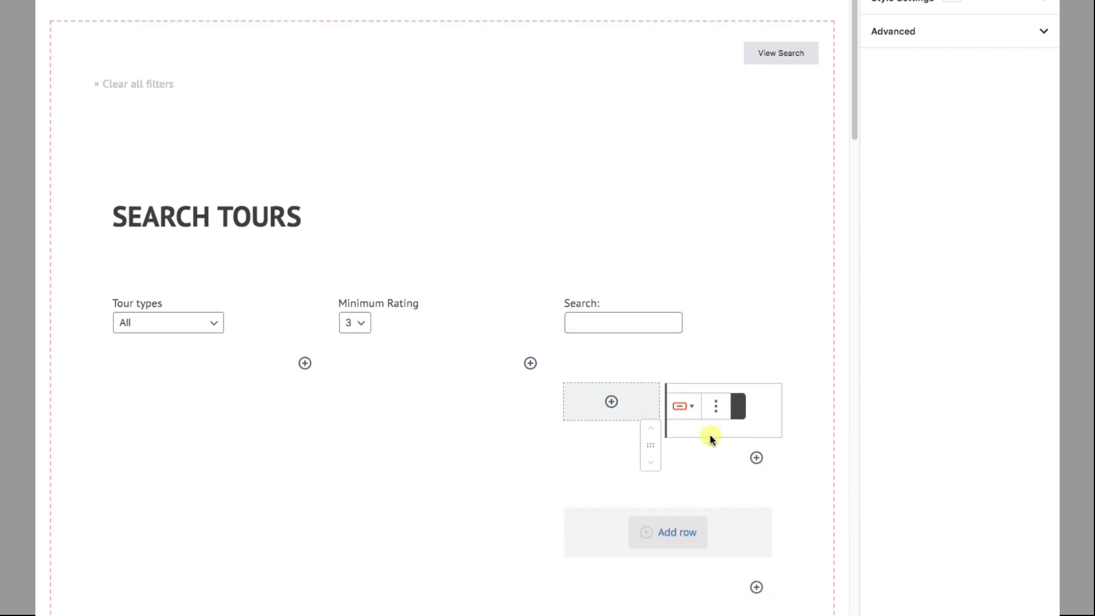
click(131, 72)
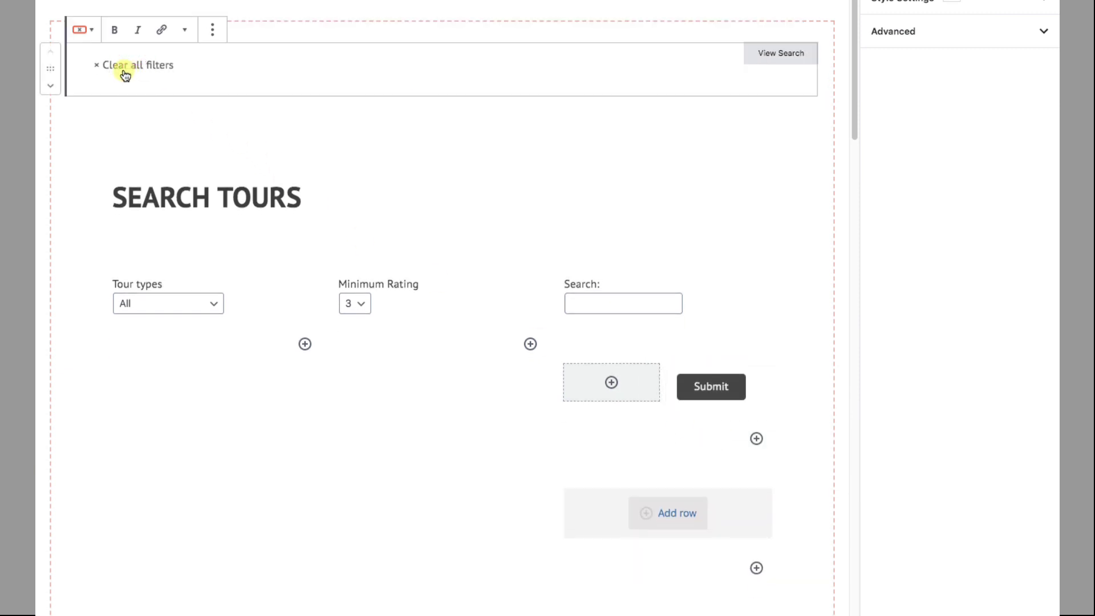
drag(50, 68, 604, 383)
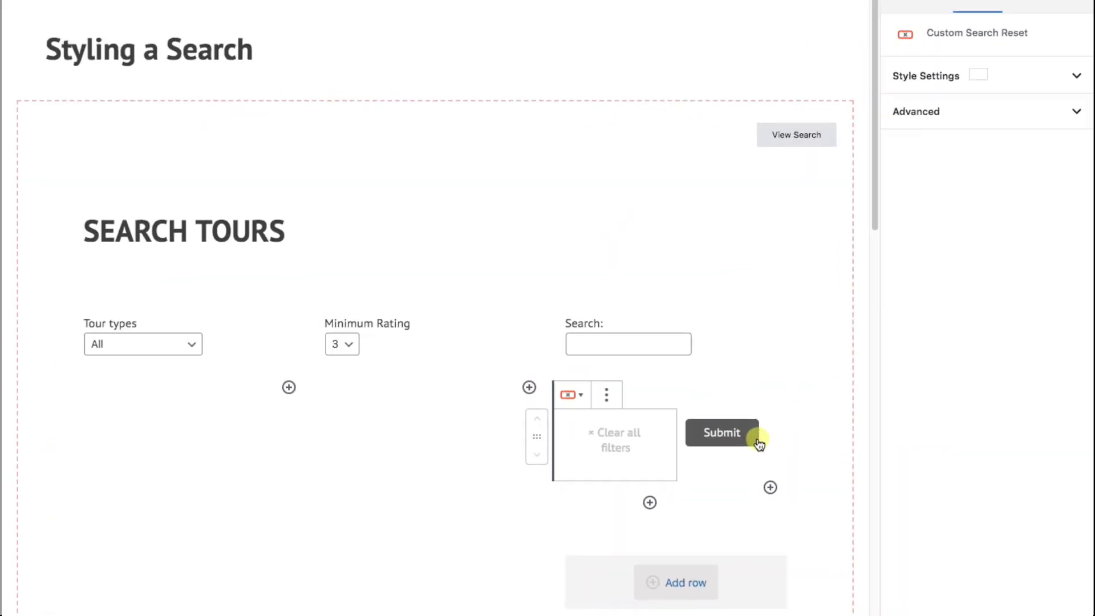
Step: Align the Submit button to the right within its grid cell
click(757, 440)
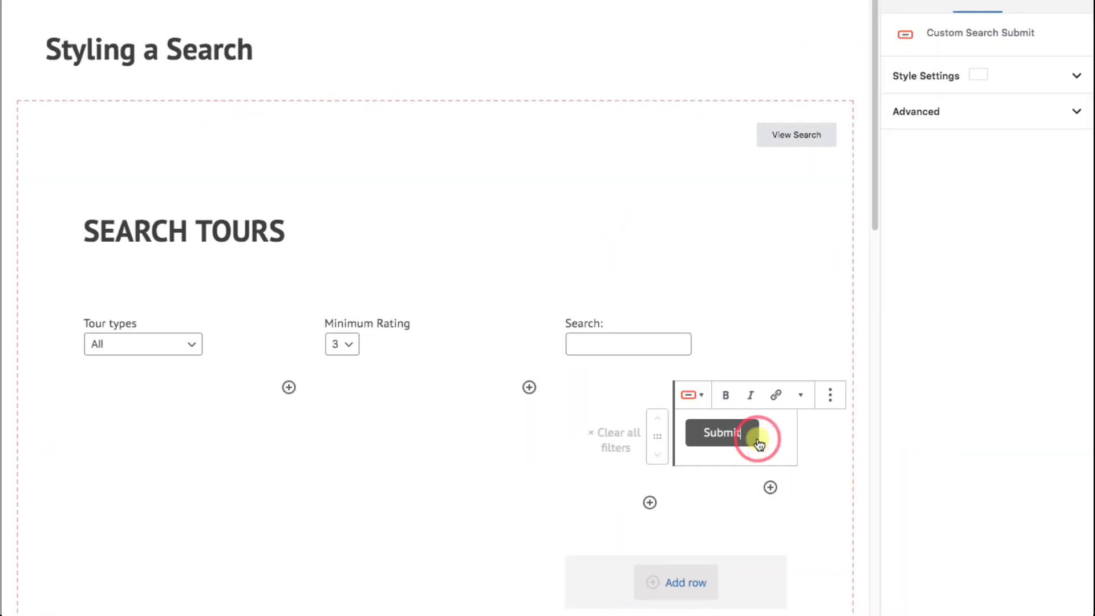
click(1080, 81)
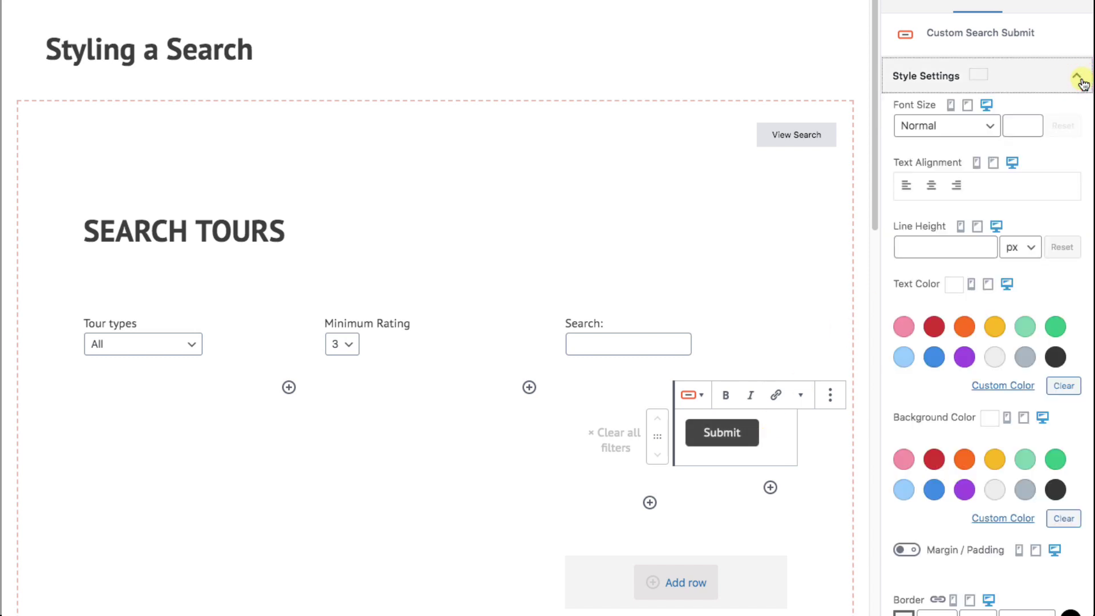
click(955, 186)
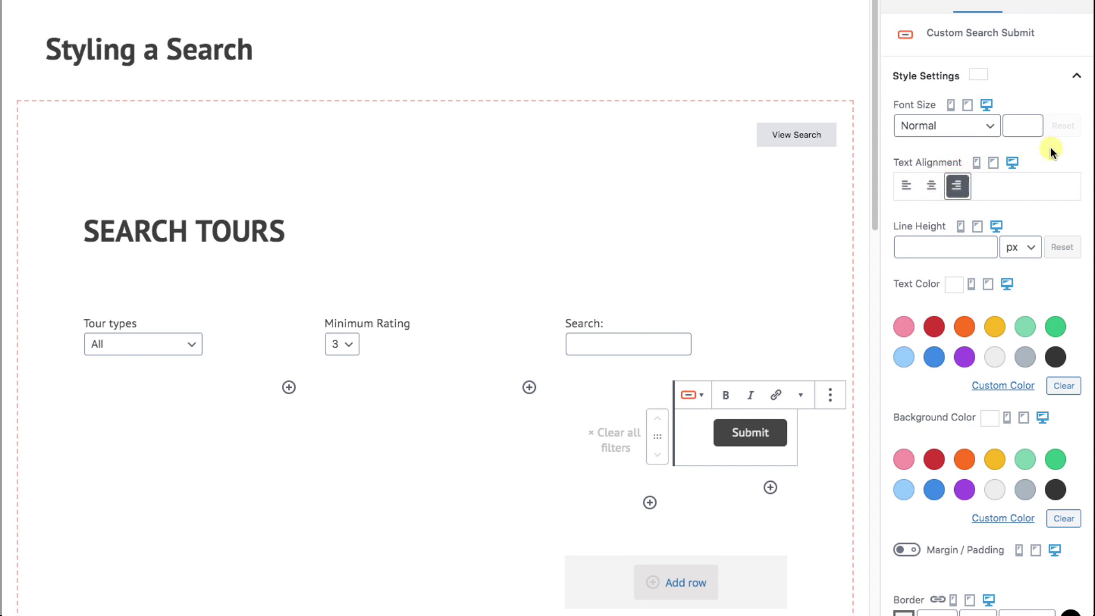
Step: Give the Submit button a custom dark blue background color, #1c3f7c
scroll(1006, 353, down, 5)
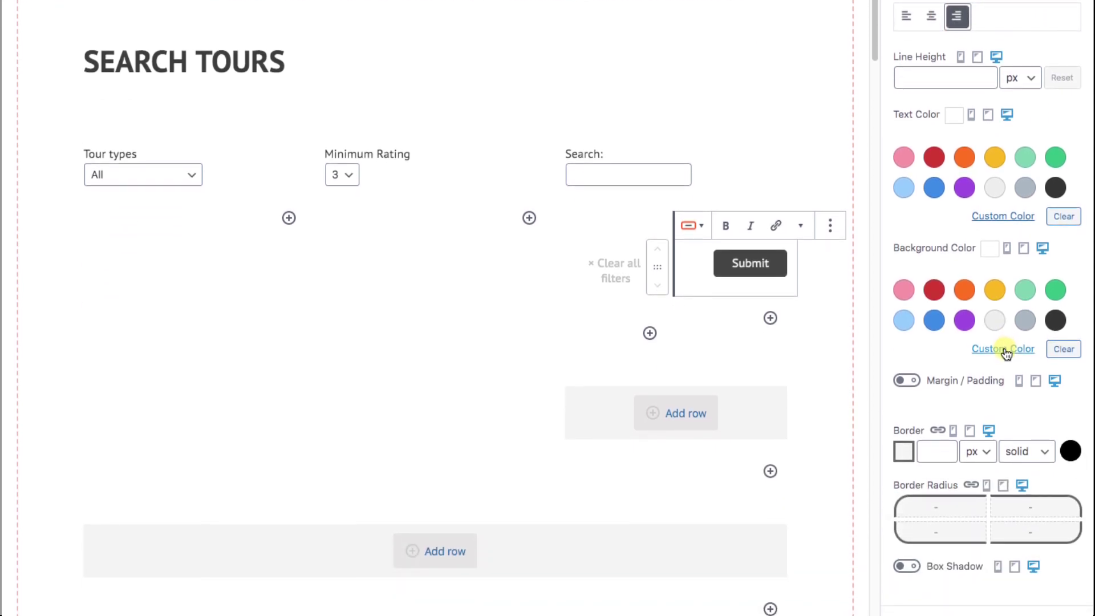
click(1007, 353)
click(953, 489)
click(962, 423)
drag(962, 423, 978, 426)
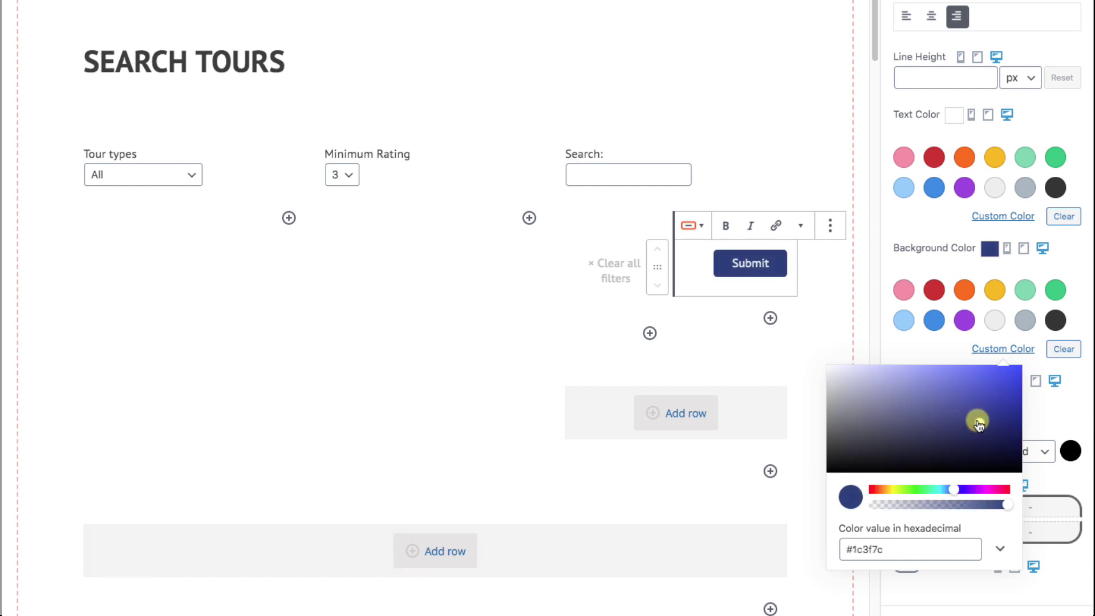
click(1078, 484)
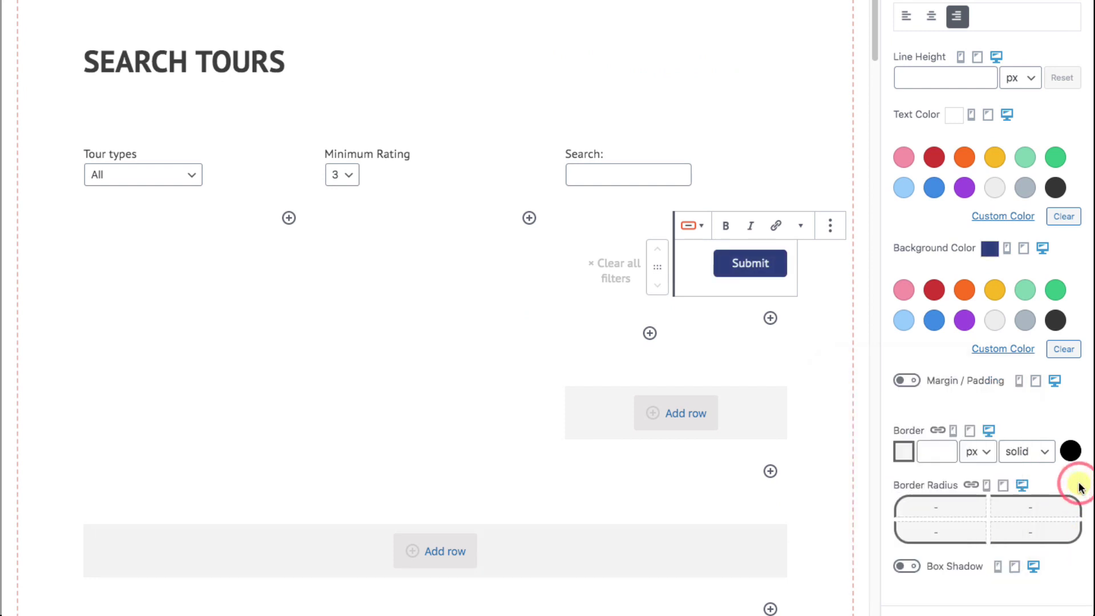
Step: Change the Clear all filters label to "RESET" and align the reset button to the right
triple_click(607, 276)
text(RESET)
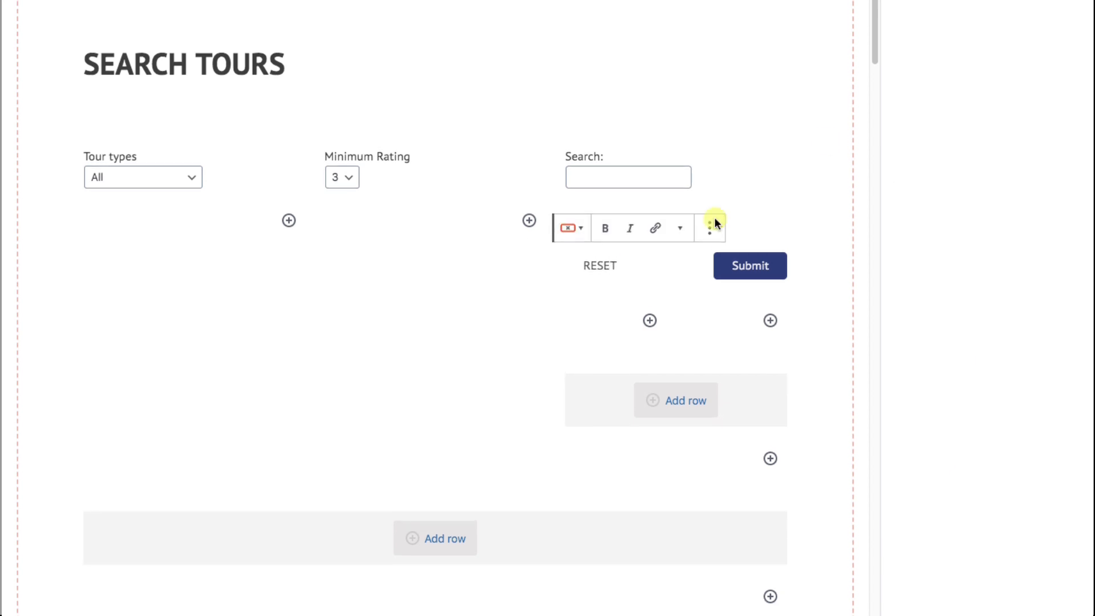
scroll(717, 222, up, 3)
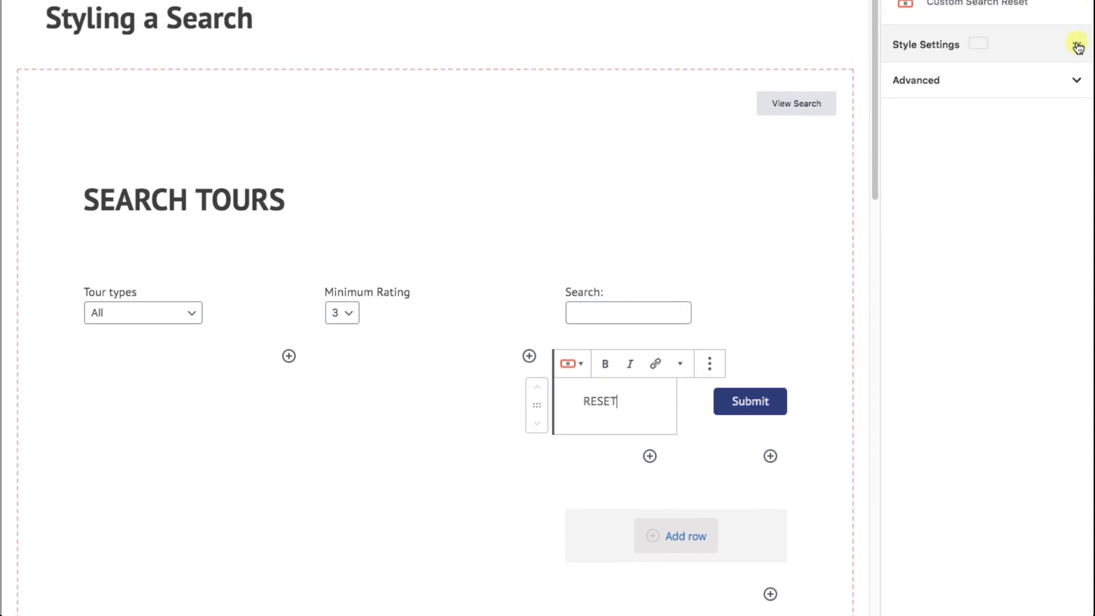
click(1077, 64)
click(957, 174)
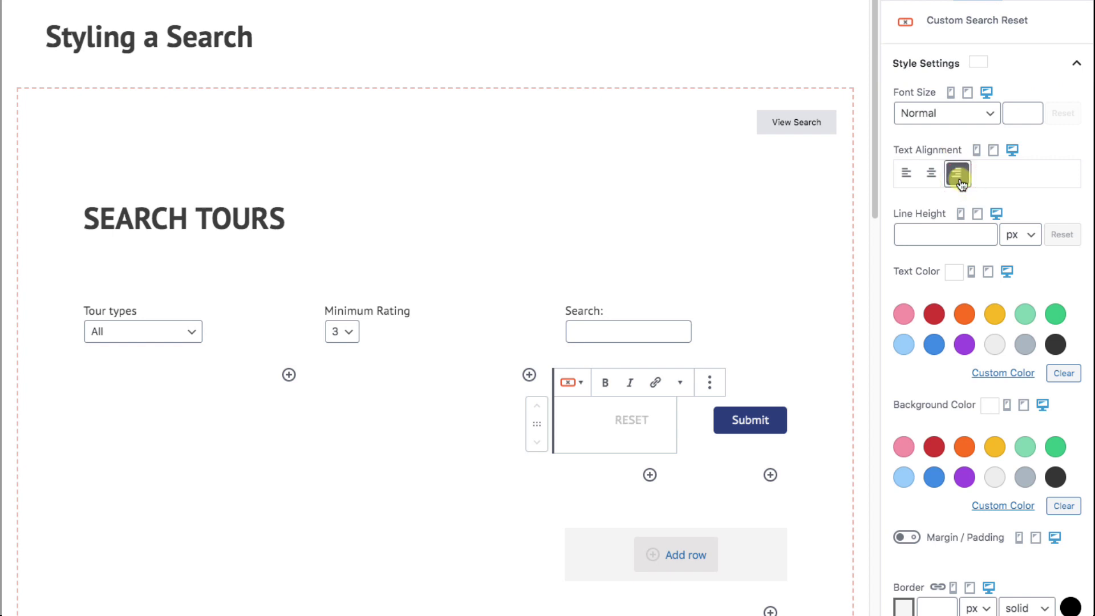
Step: Give the RESET button a custom blue text color, #1c4a98
click(1012, 373)
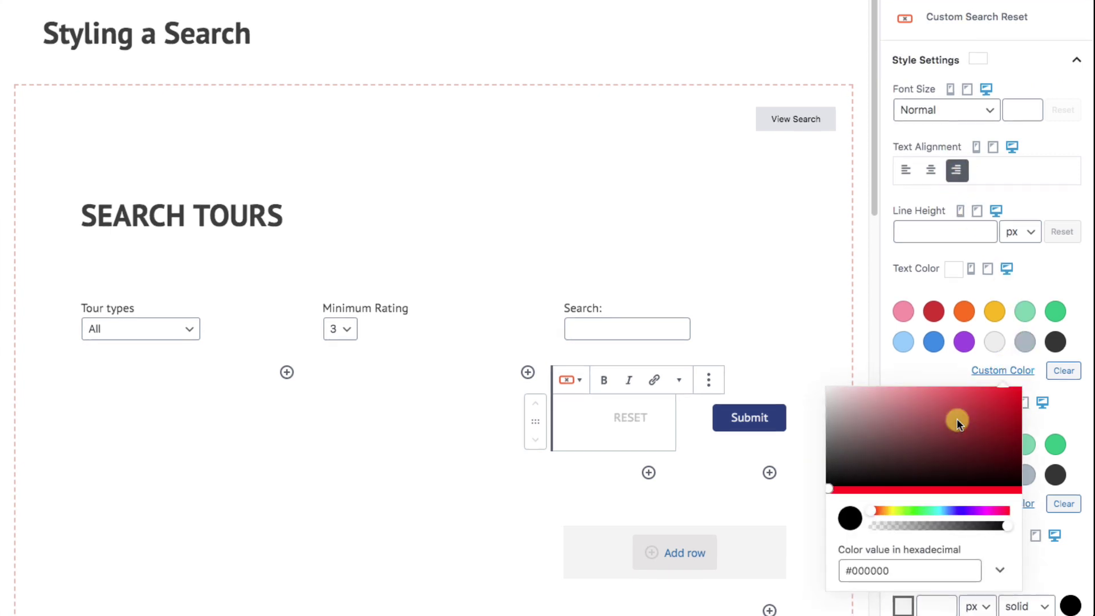
click(955, 510)
click(986, 427)
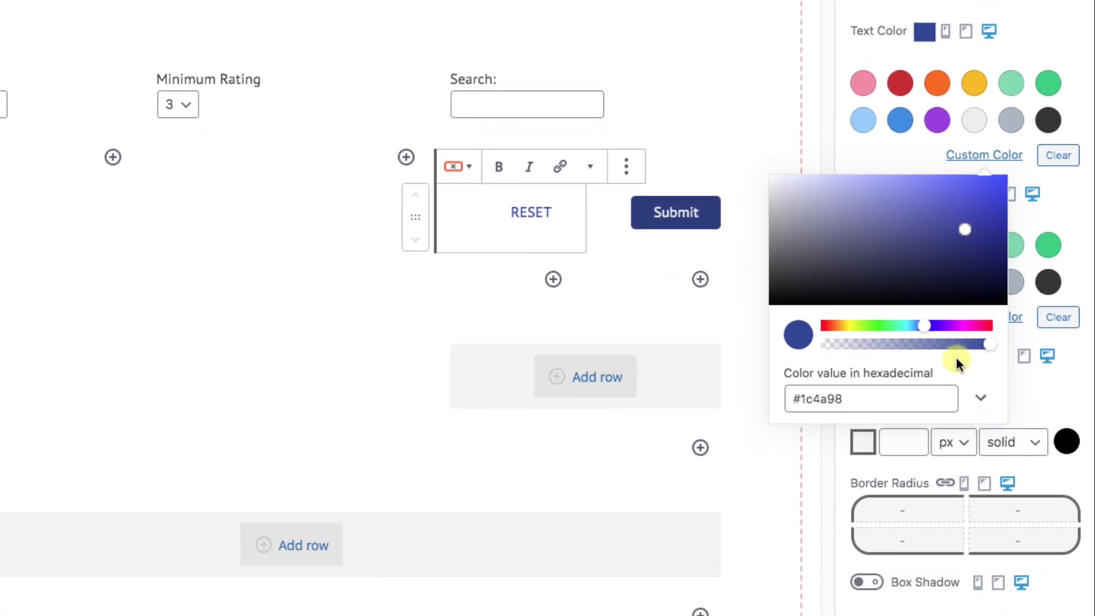
Step: Give the RESET button a 1 px solid border in custom dark blue, #193c79
click(1067, 393)
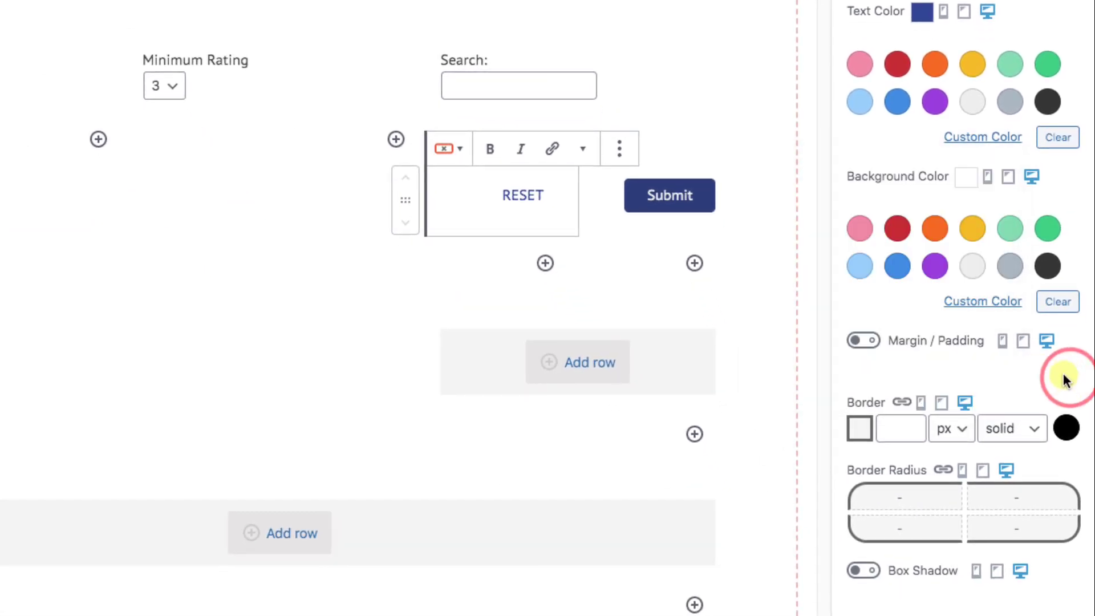
click(914, 422)
text(1)
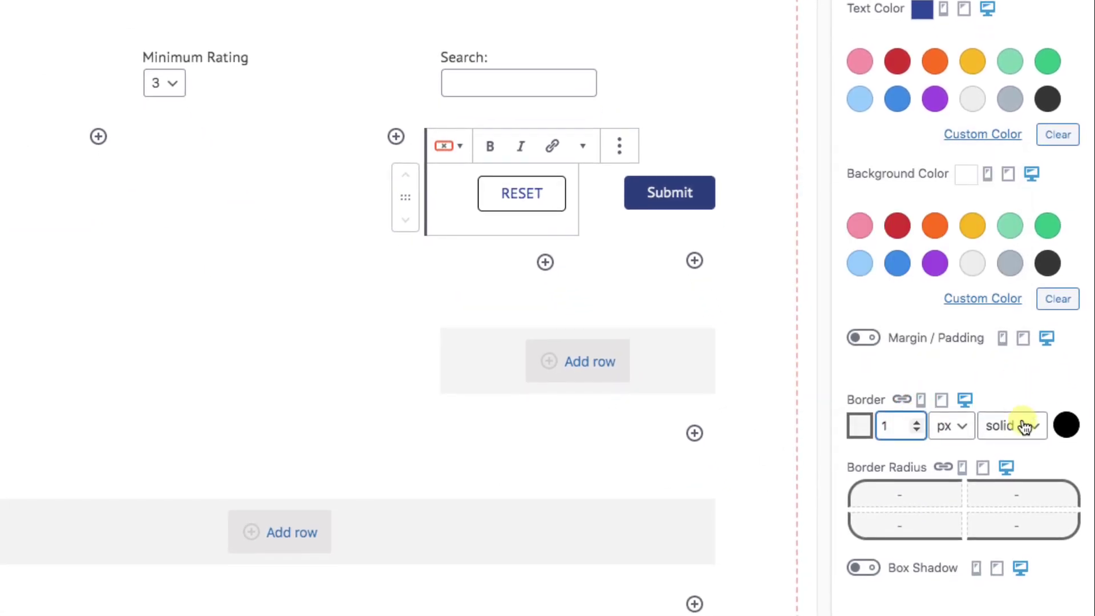
scroll(1062, 399, down, 2)
click(1061, 392)
scroll(1062, 392, down, 2)
click(1042, 399)
click(1008, 496)
click(1041, 406)
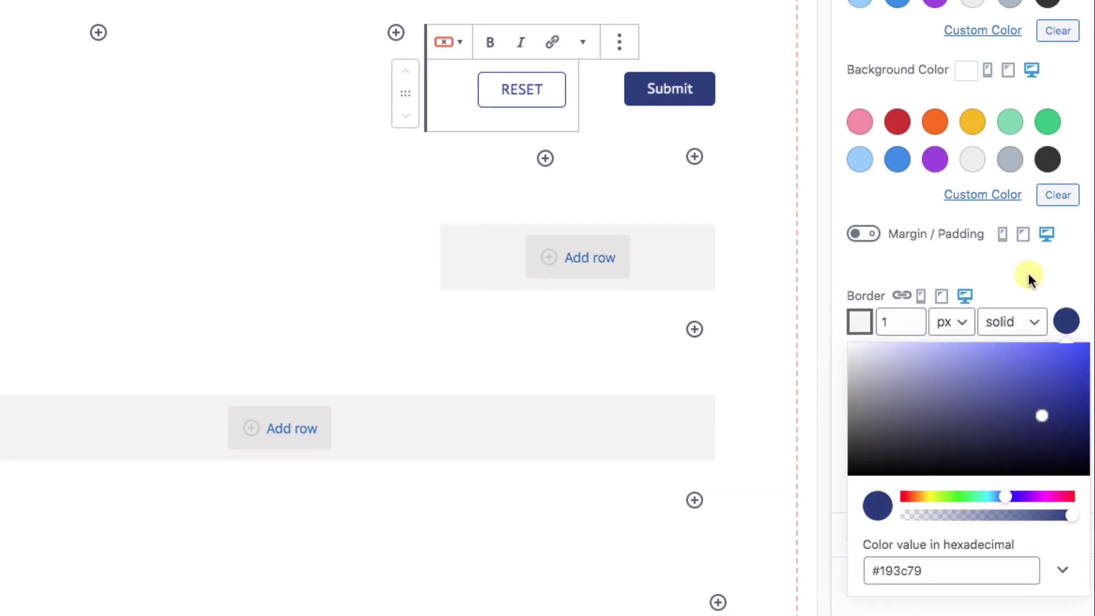
click(1055, 260)
Step: Change the Search filter's label to "Text Search:"
scroll(1055, 267, up, 4)
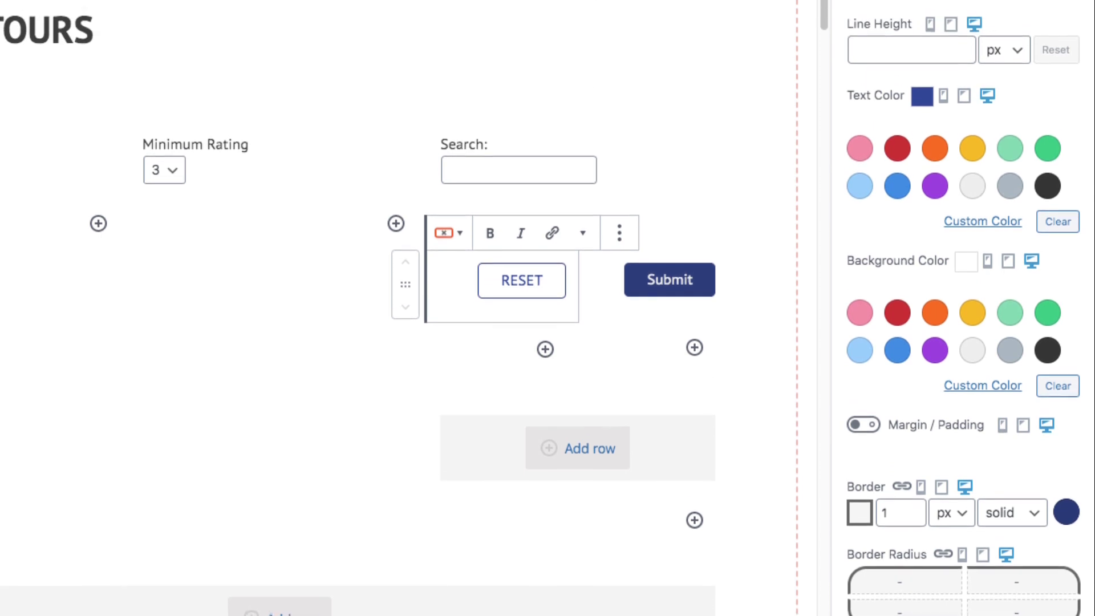
click(458, 150)
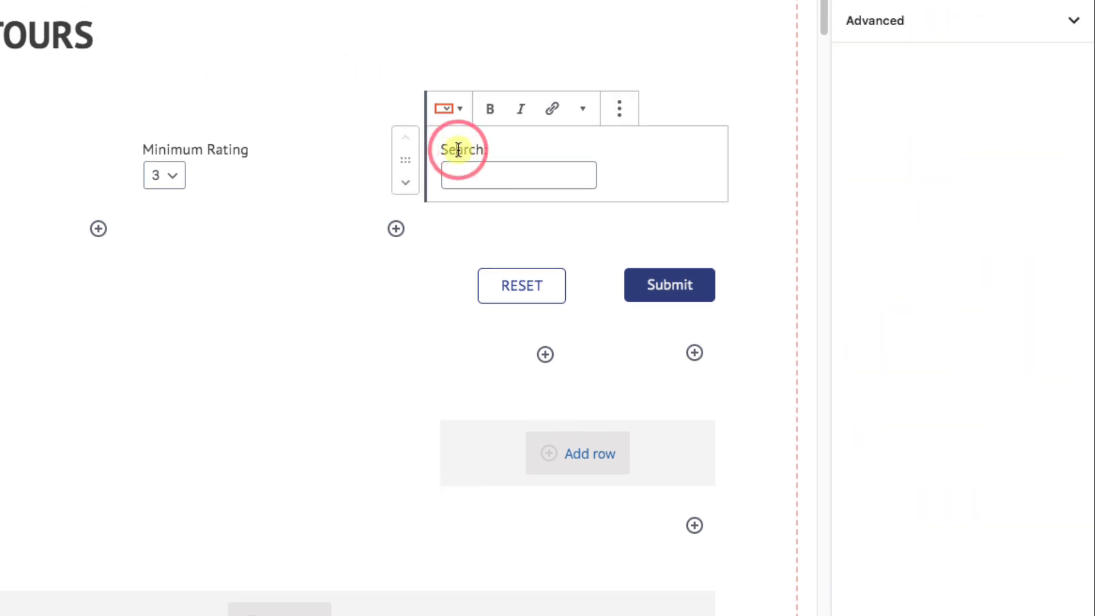
click(444, 150)
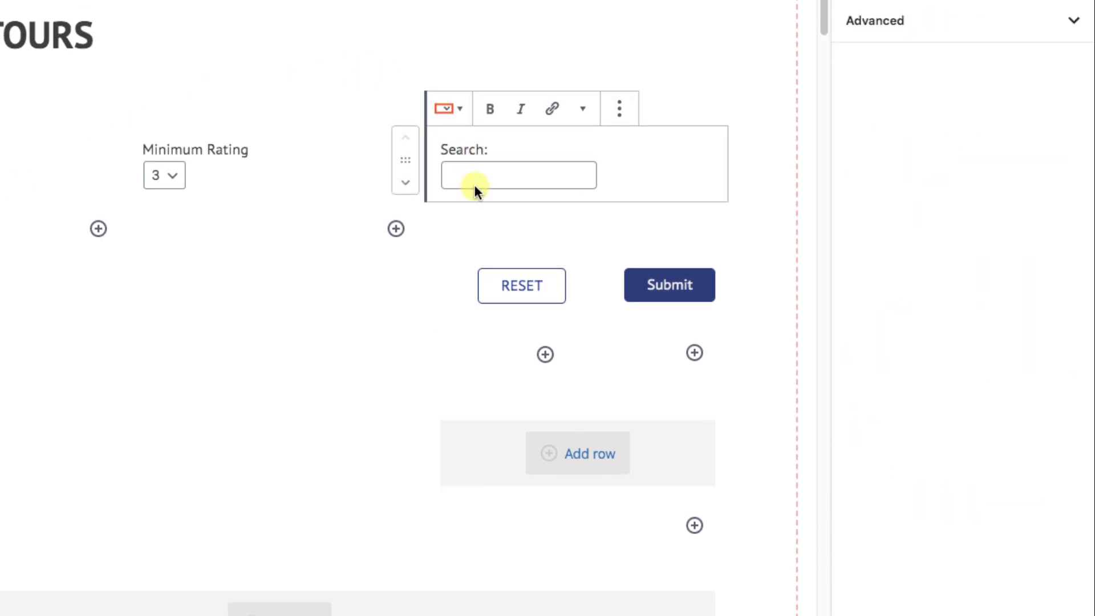
text(Tes)
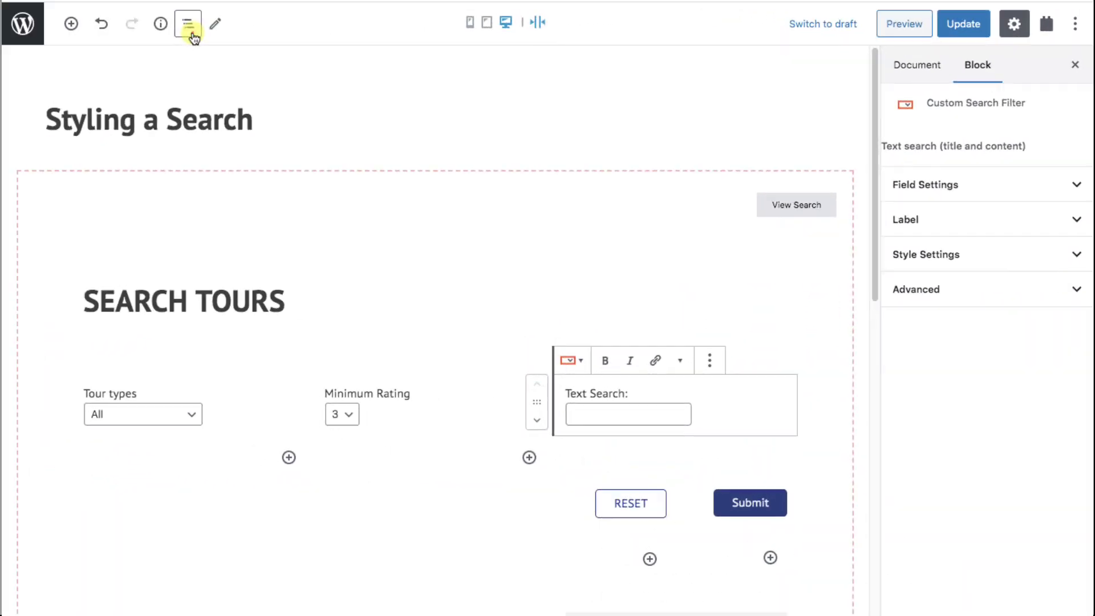
Step: Set the bottom margin of the outer container in View Search to 50 px
click(190, 28)
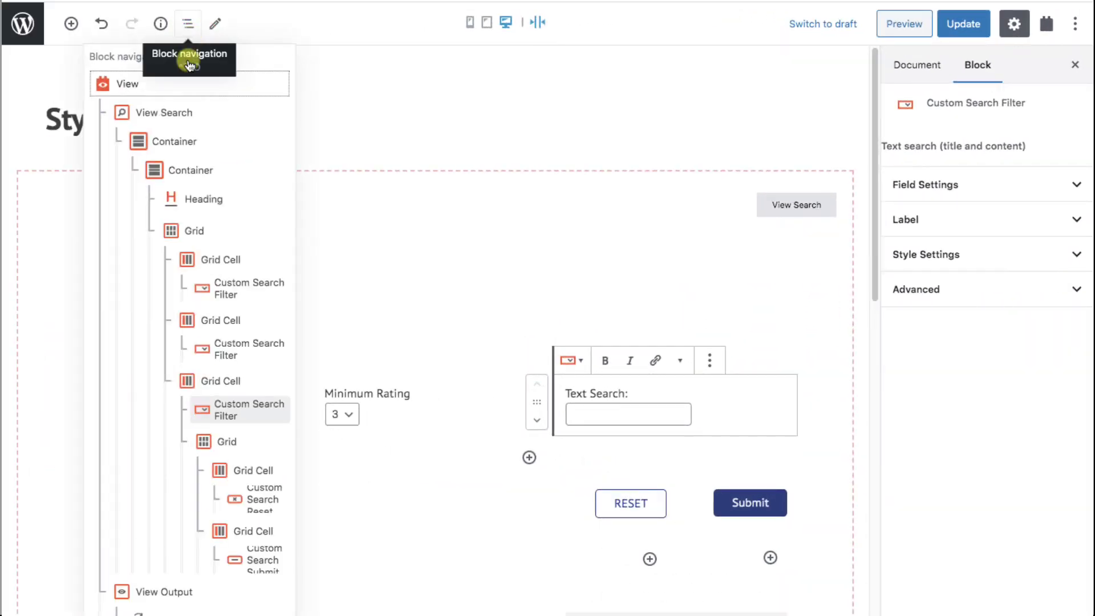
click(174, 143)
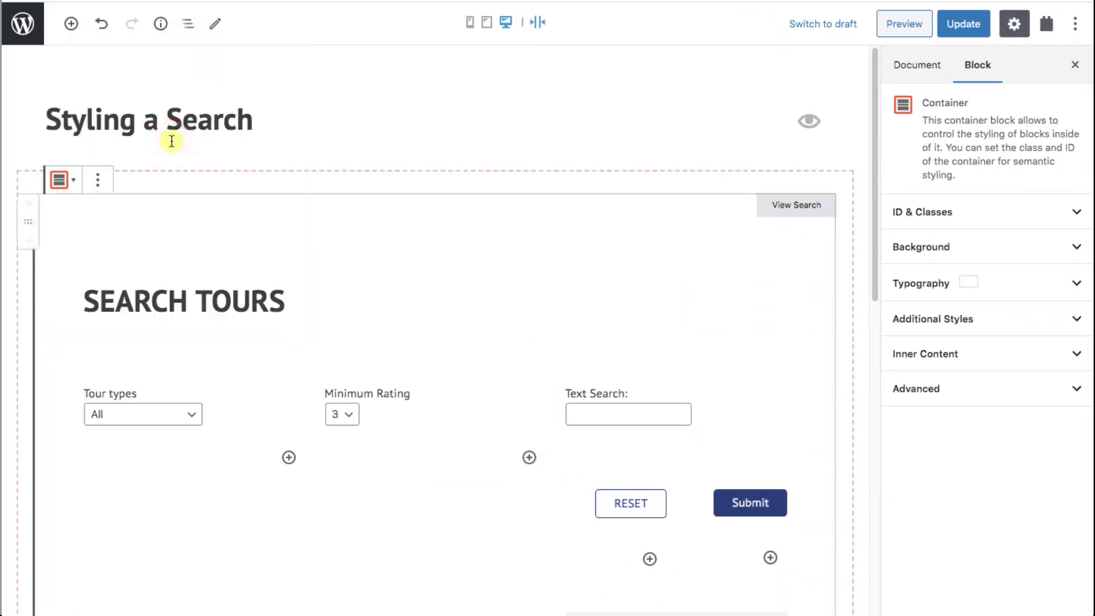
click(1037, 312)
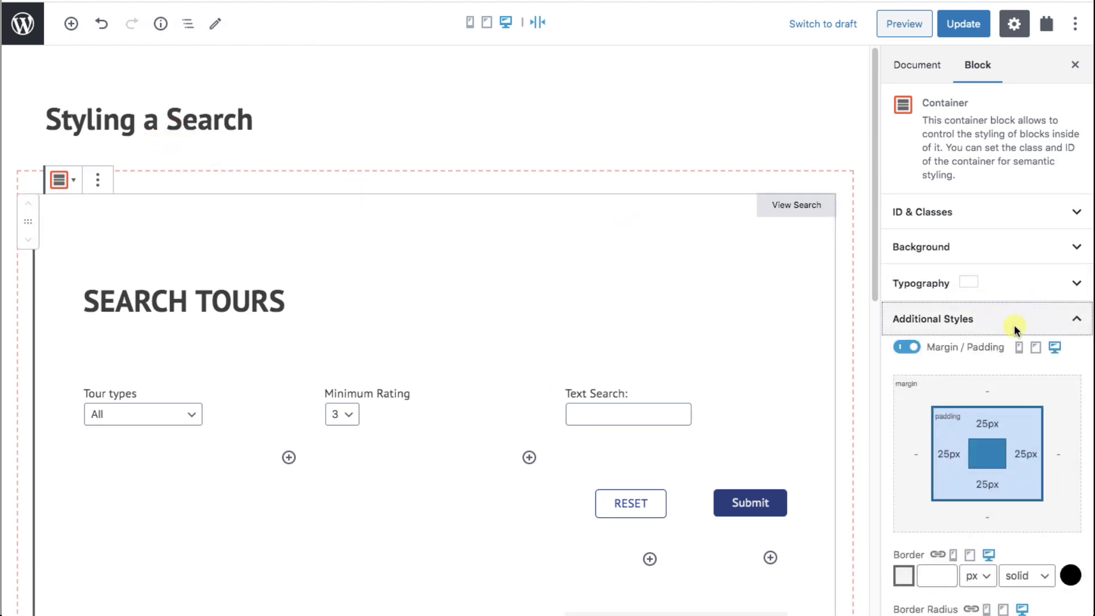
click(987, 516)
text(50)
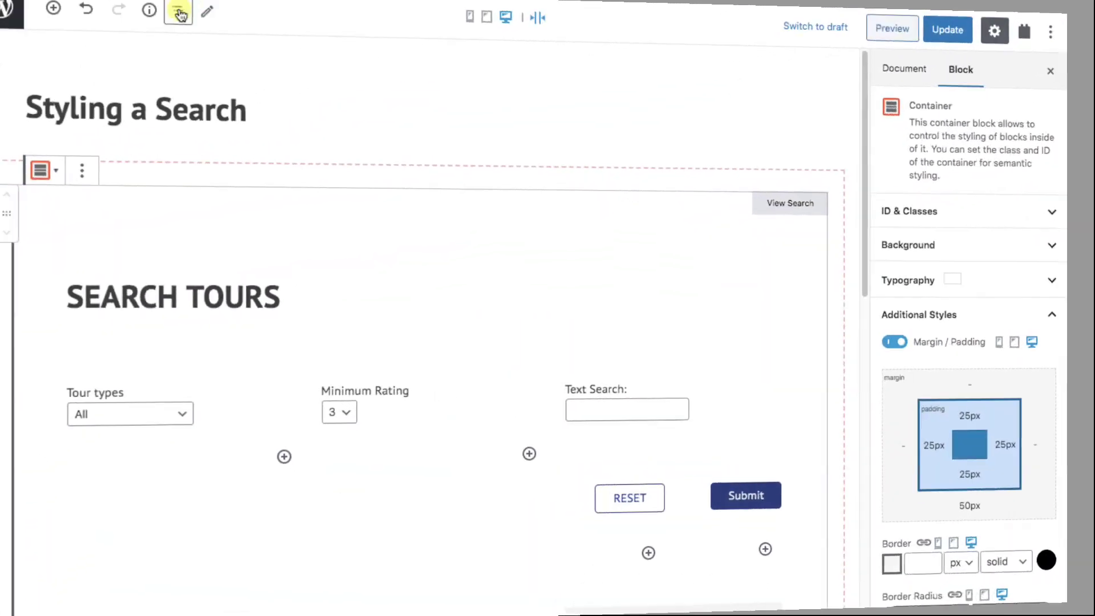
Step: Give the outer container an image background using the media library photo of the backpacker by the mountain lake
click(188, 21)
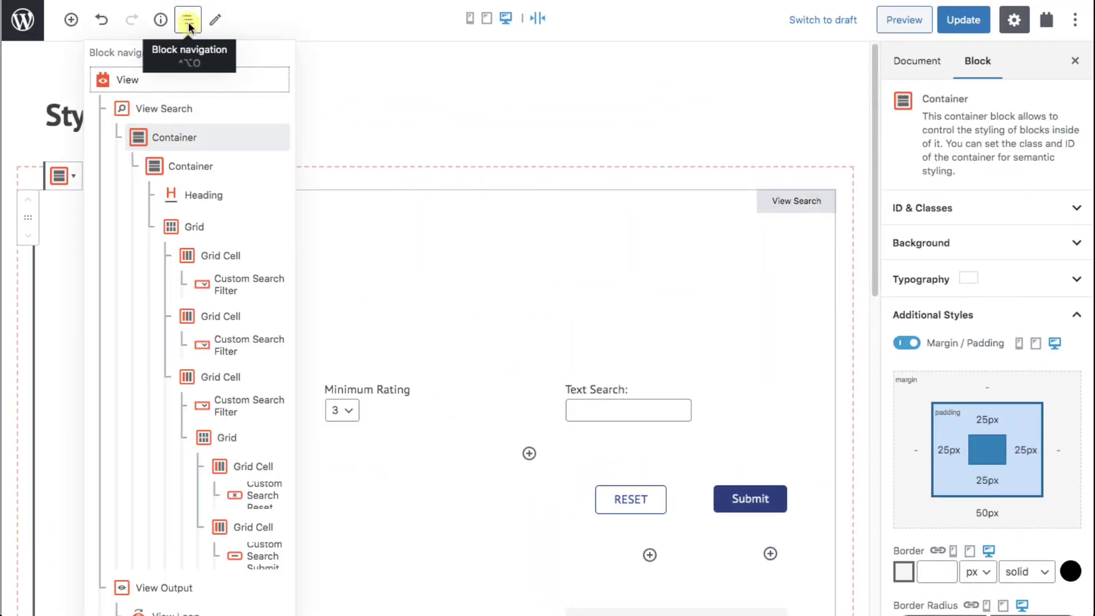
click(167, 141)
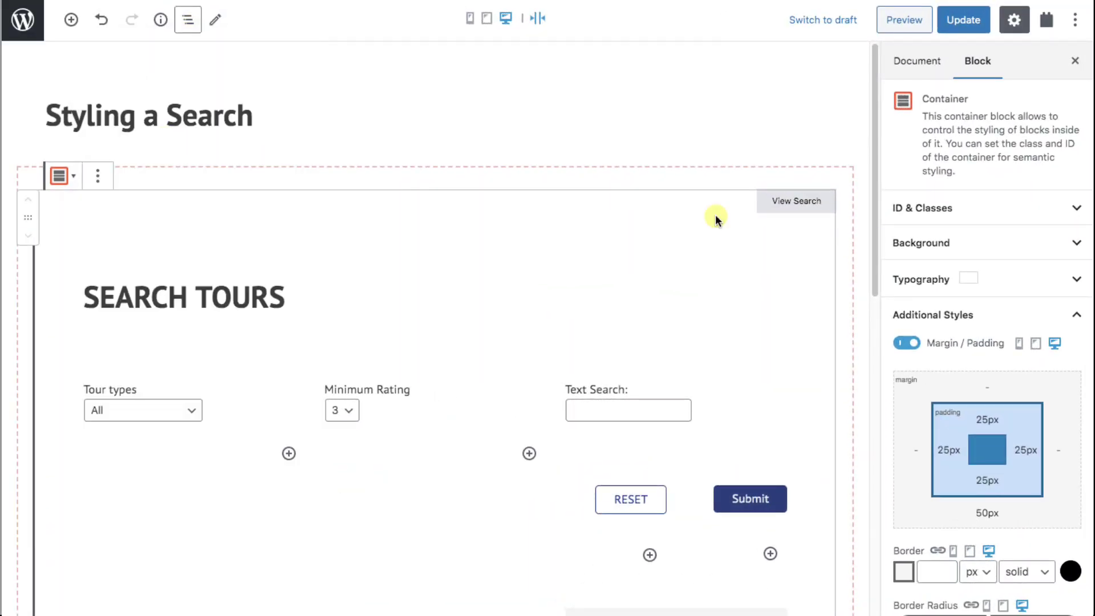
click(1012, 244)
click(970, 293)
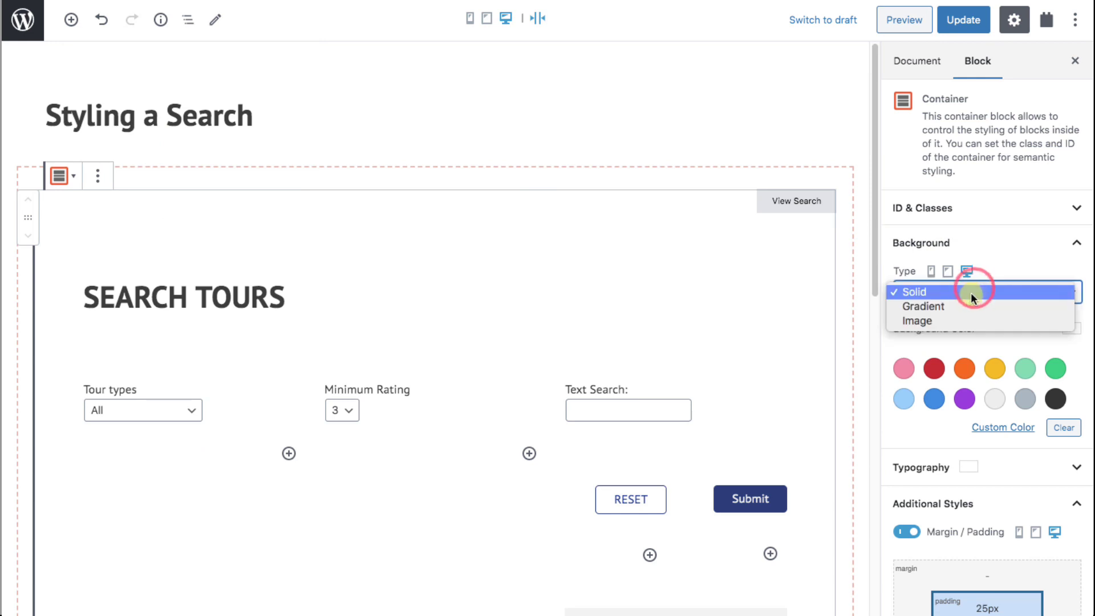
click(966, 316)
click(963, 359)
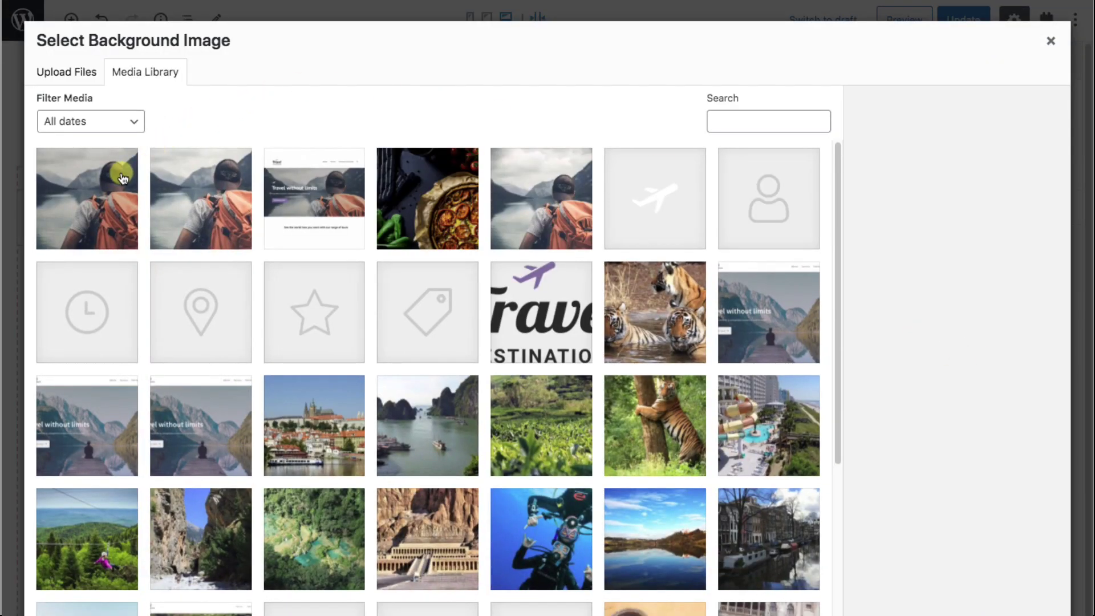
click(117, 171)
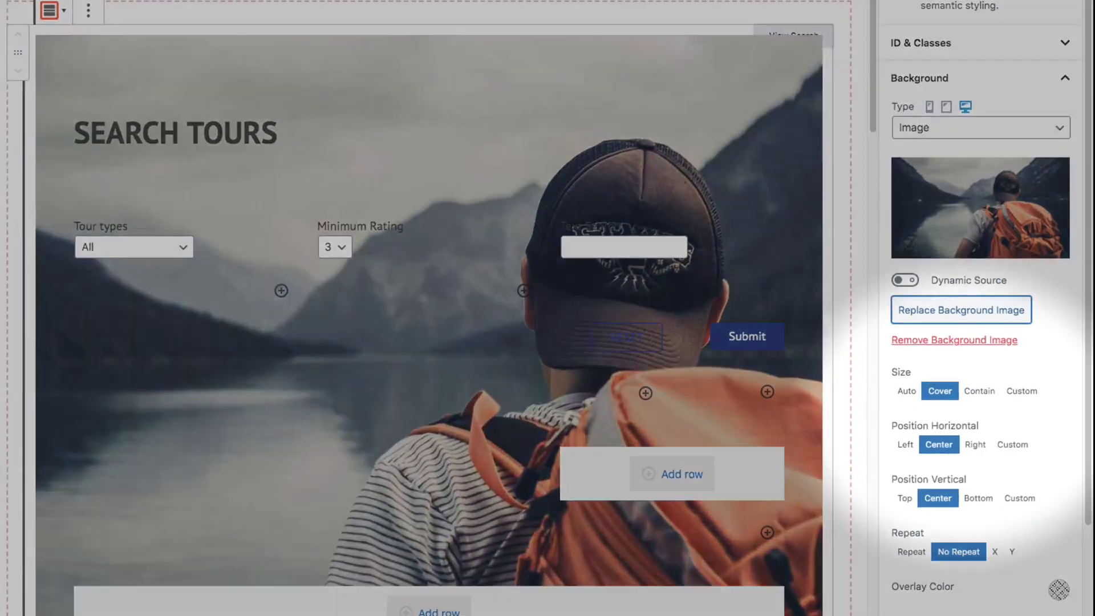
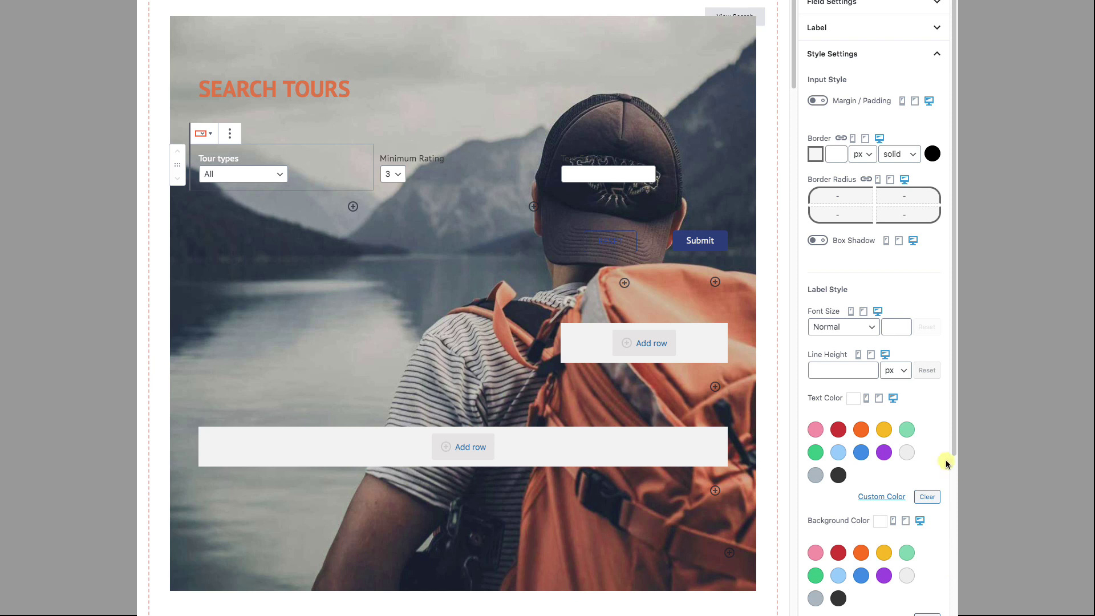
Step: Set the Tour types label to Medium font size and make the Minimum Rating label white at Medium size
click(844, 334)
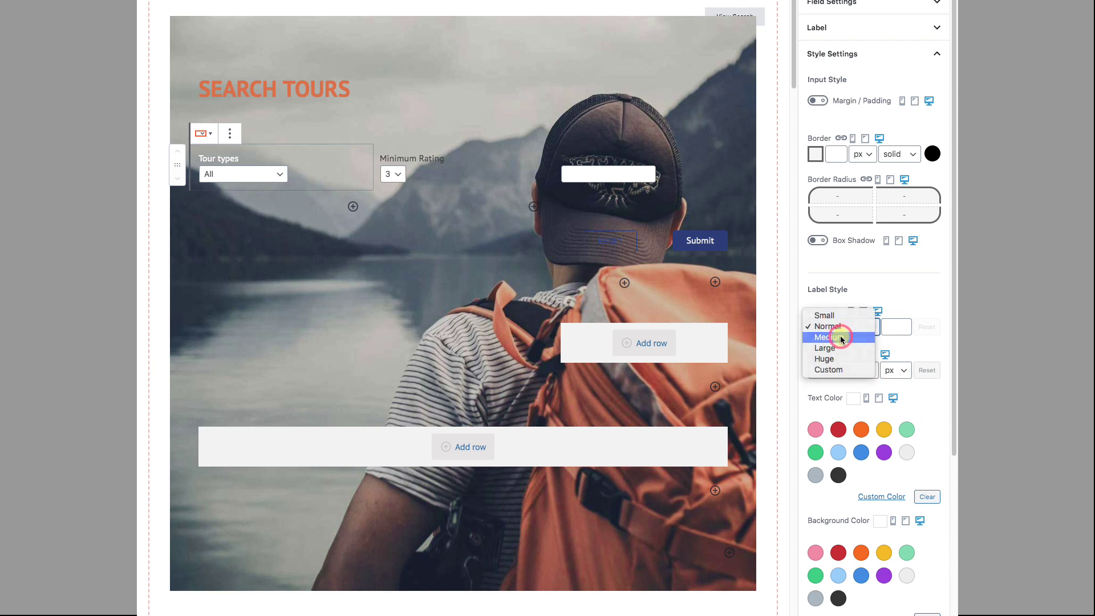
click(842, 338)
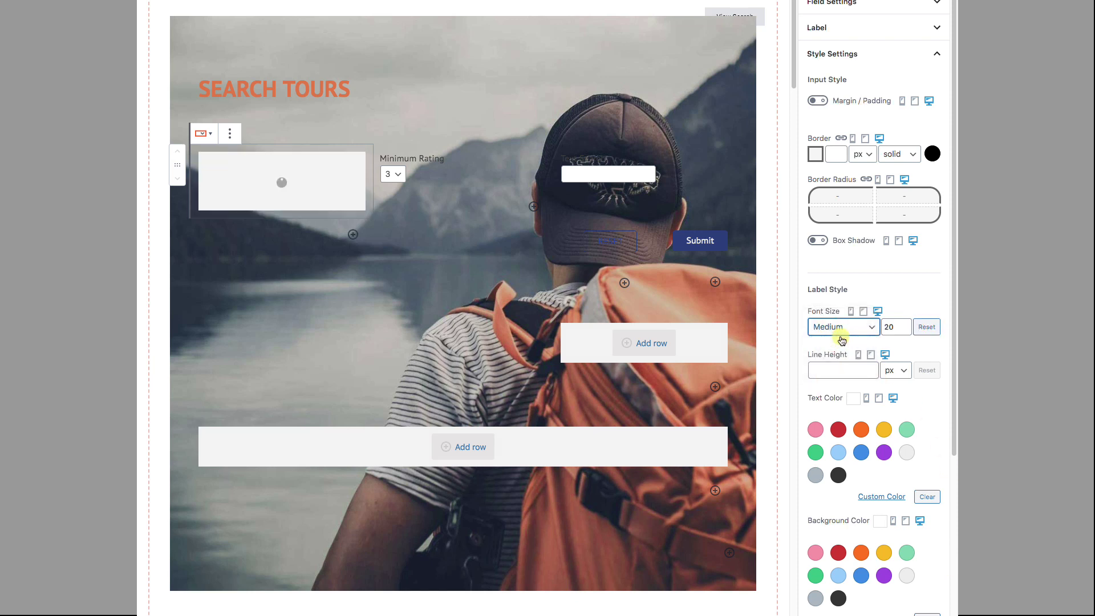
click(424, 153)
click(837, 56)
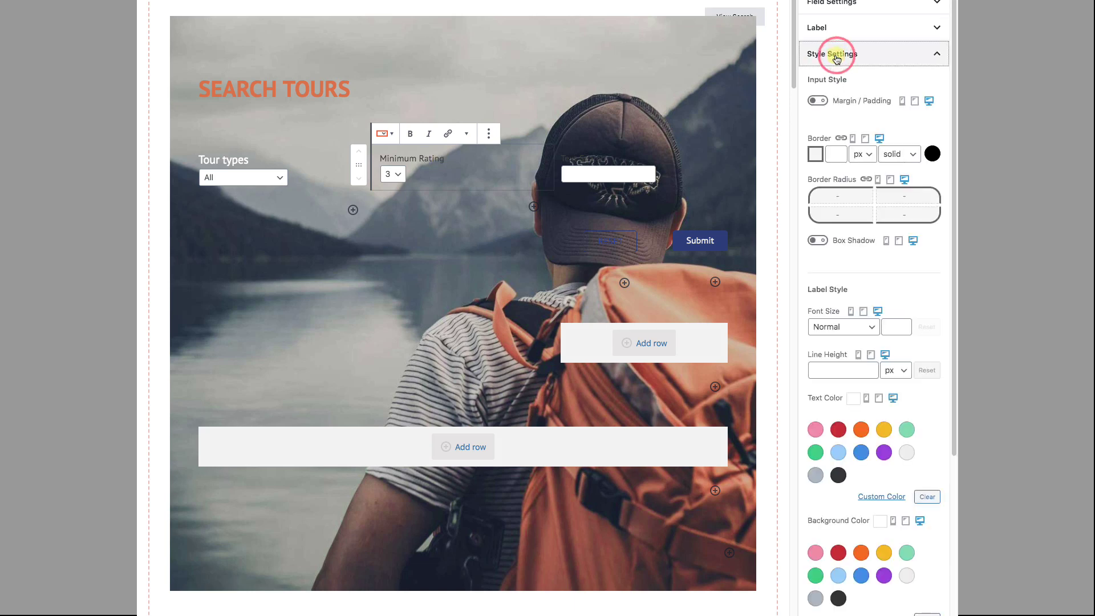
click(874, 497)
click(836, 351)
click(936, 286)
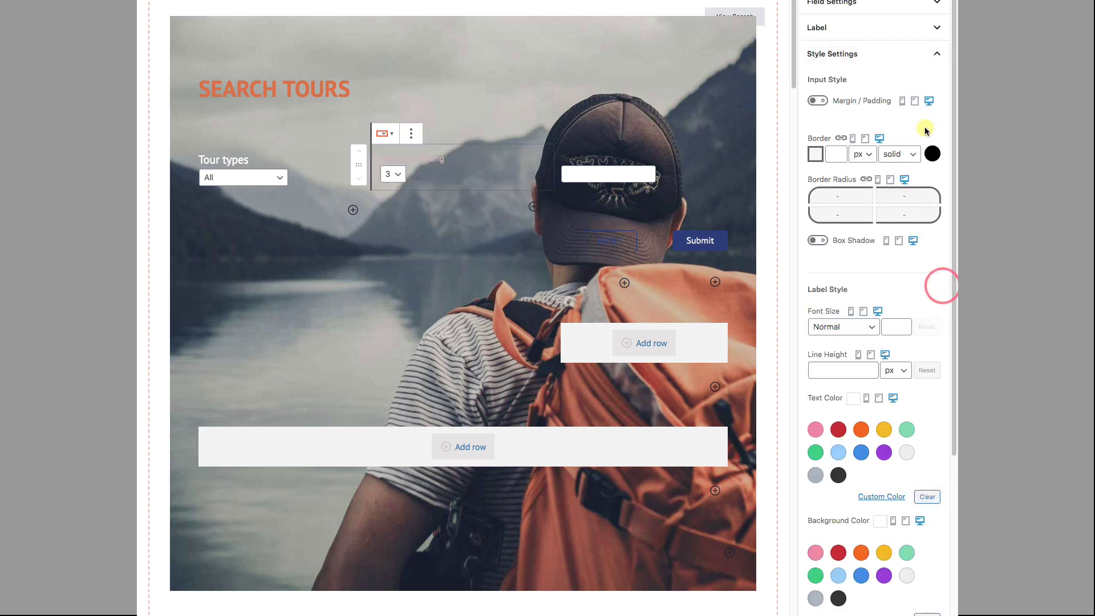
click(858, 327)
click(861, 337)
Step: Give the Text Search label white text and the Medium font size
click(587, 176)
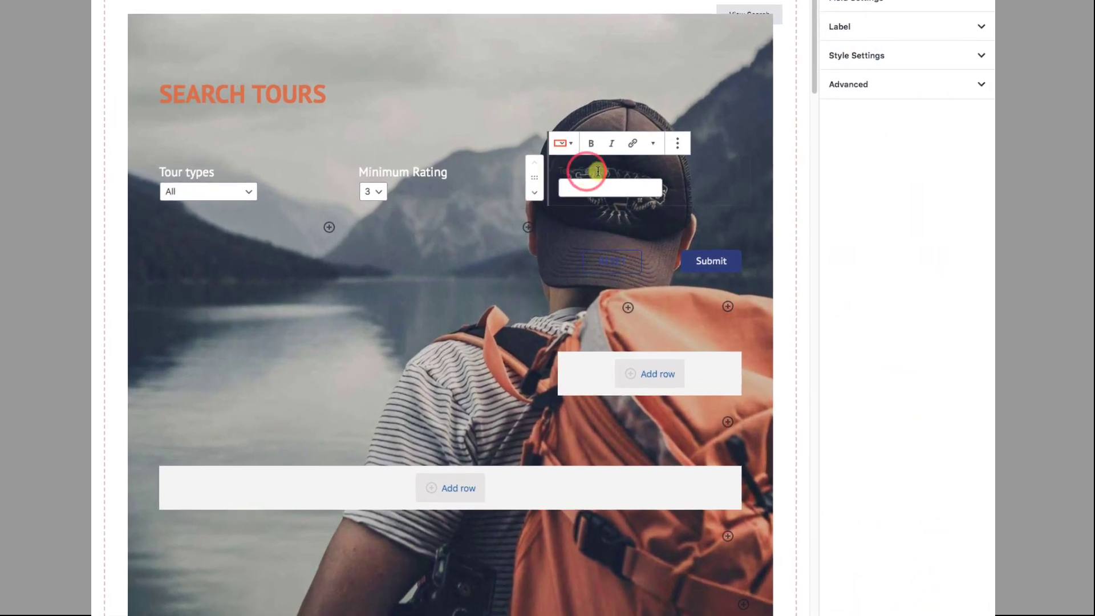
click(905, 56)
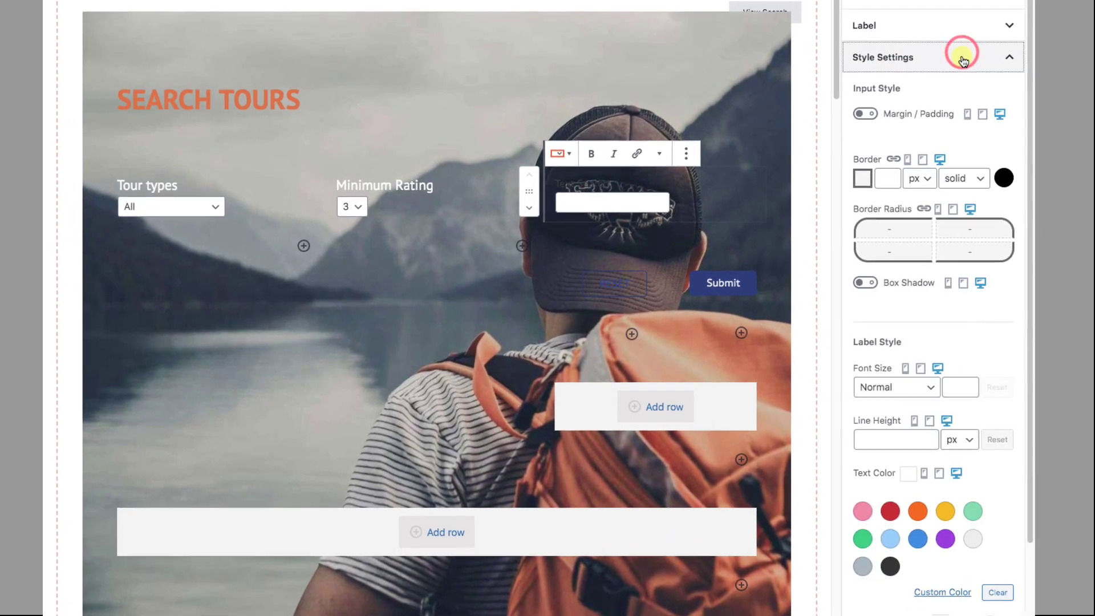
click(942, 591)
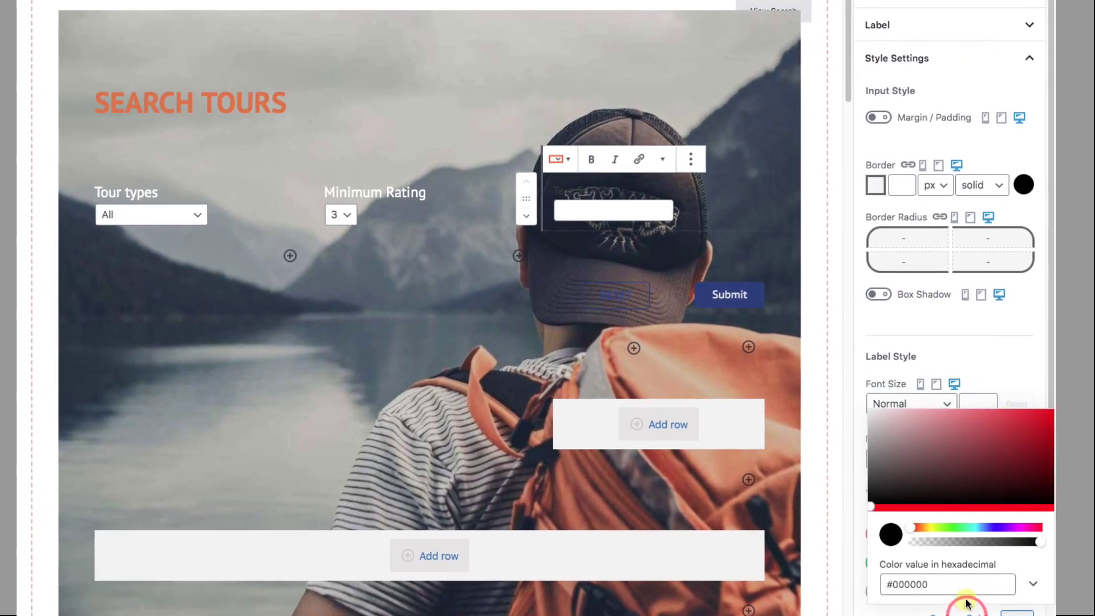
click(868, 383)
click(872, 387)
click(933, 420)
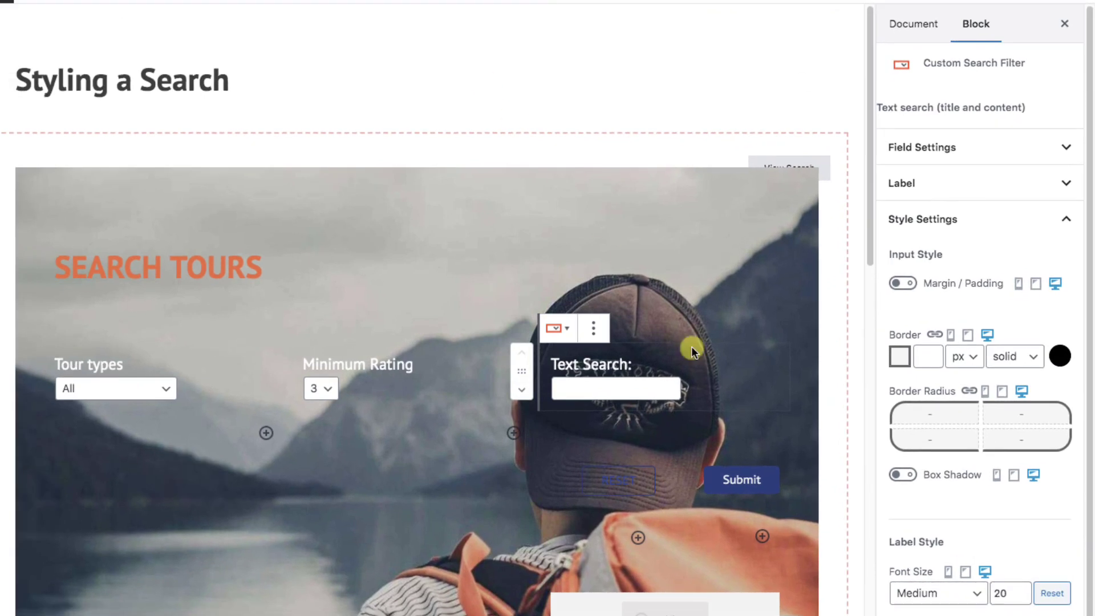
Step: Set the Submit button's background to #e87649, shift it to a slightly deeper orange, and add a 1 px solid border
click(752, 479)
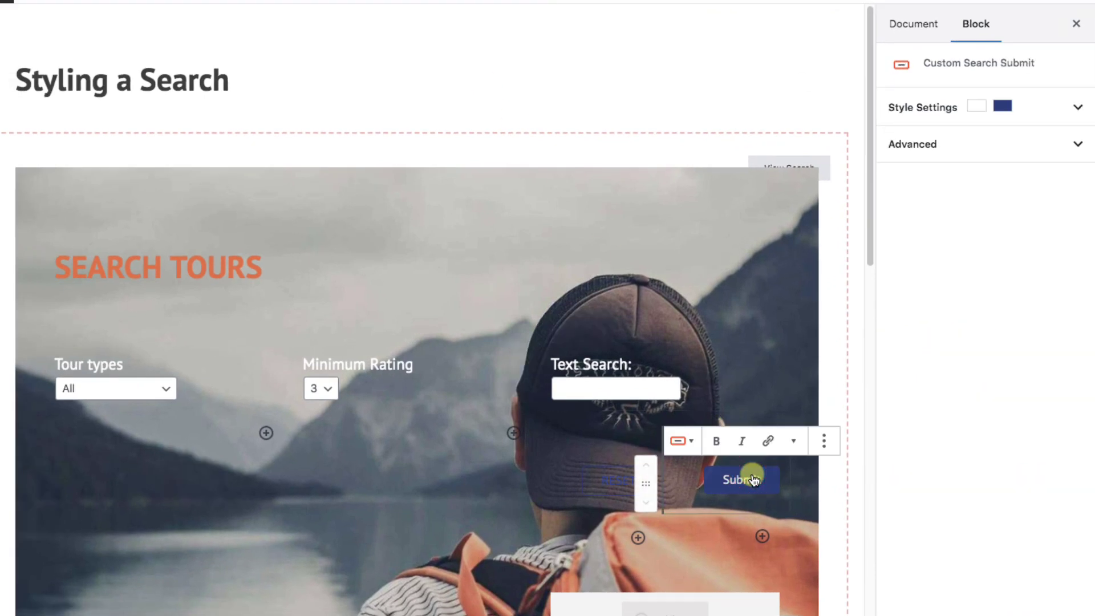
click(1064, 107)
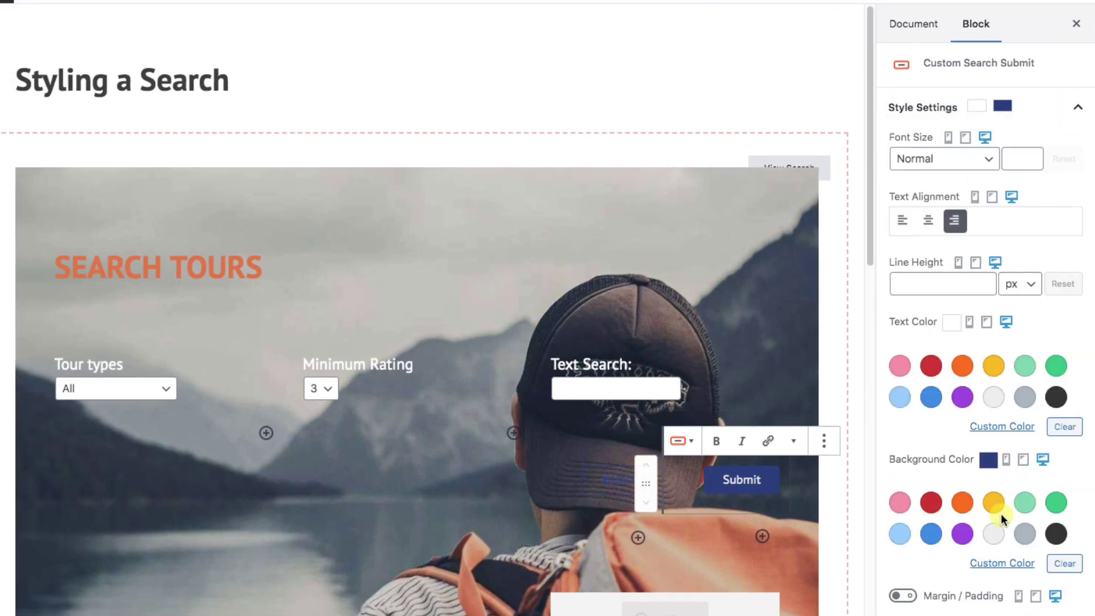
scroll(998, 525, down, 2)
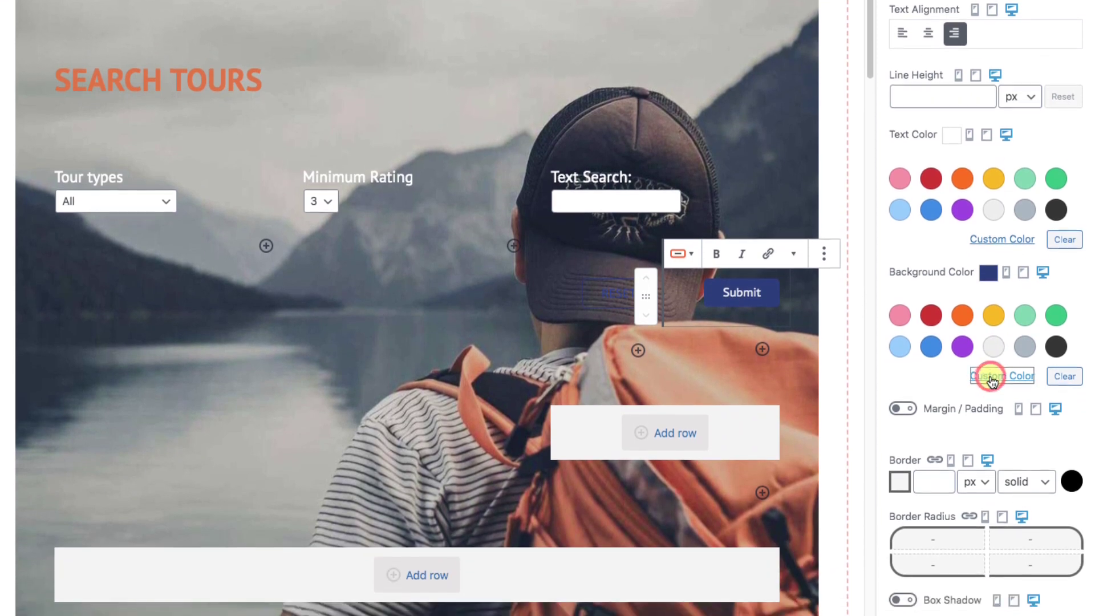
click(994, 551)
drag(893, 498, 847, 499)
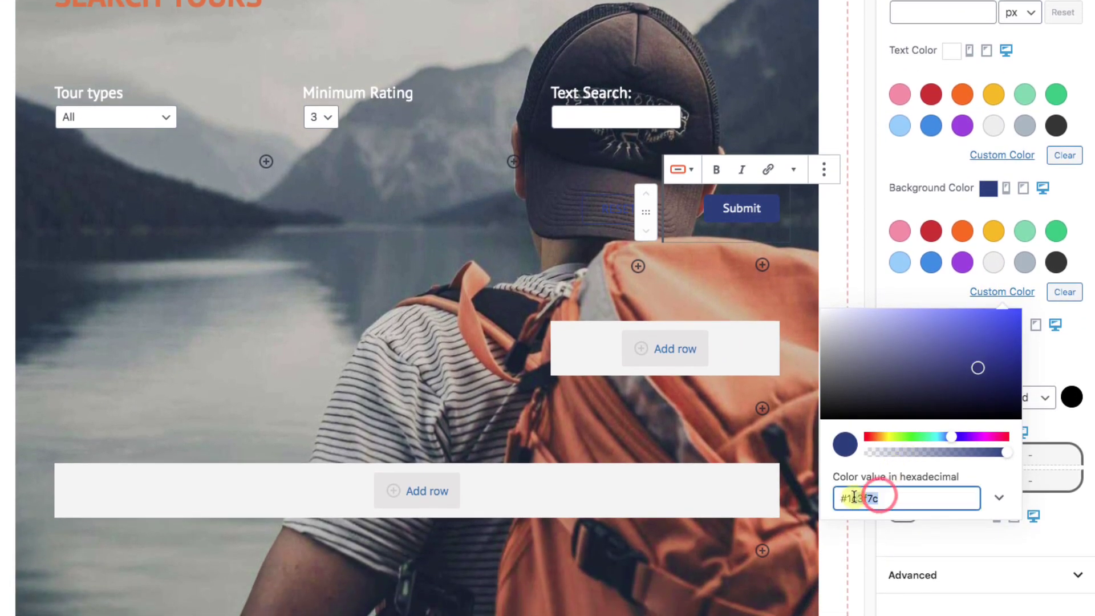
text(e87649)
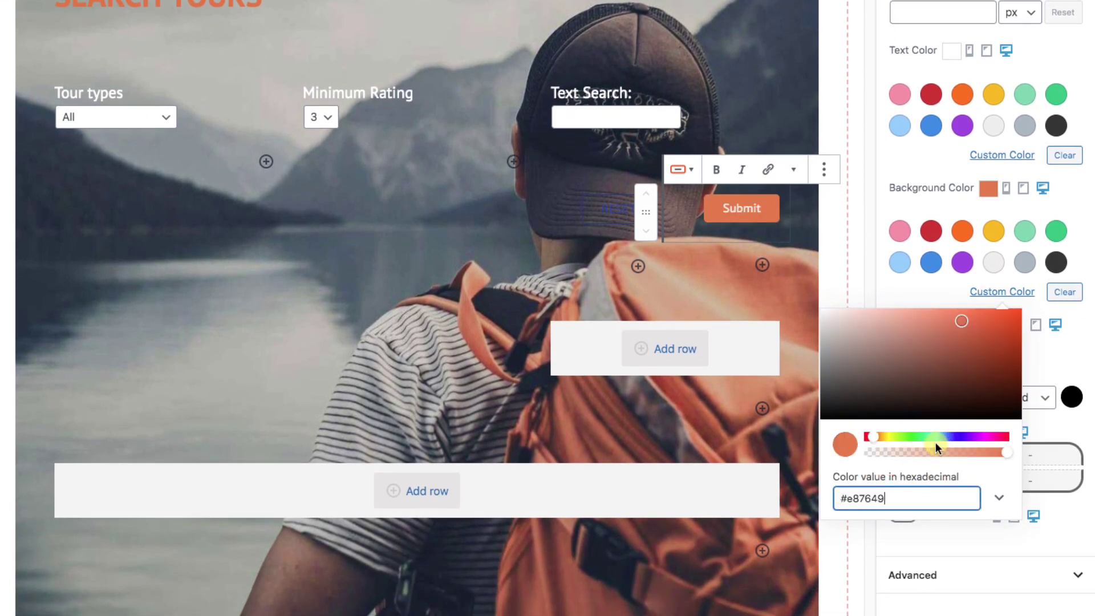
drag(961, 321, 977, 315)
click(1064, 359)
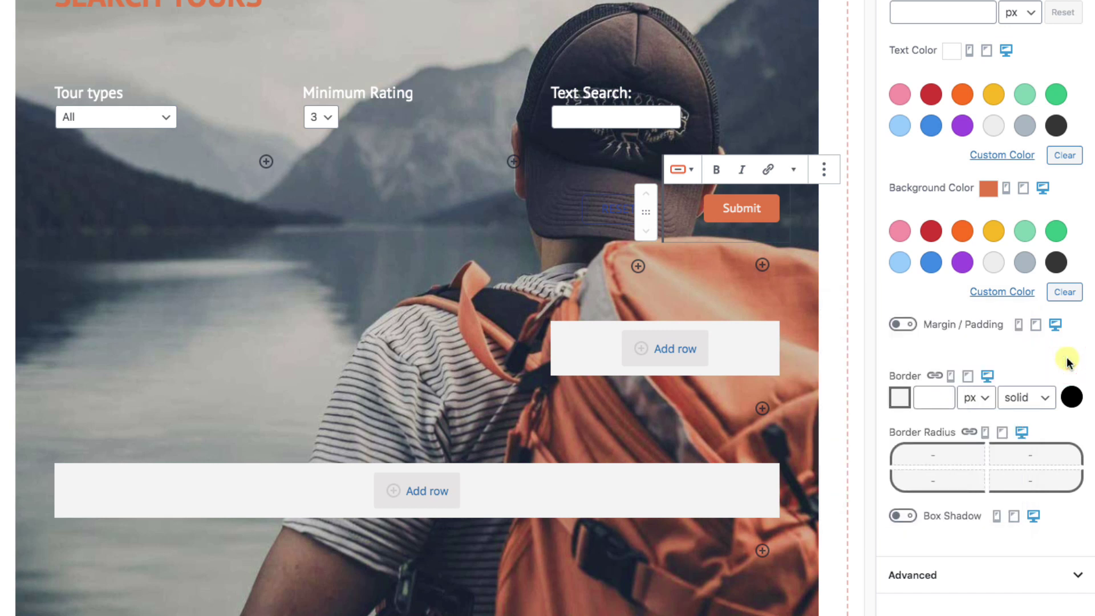
click(947, 395)
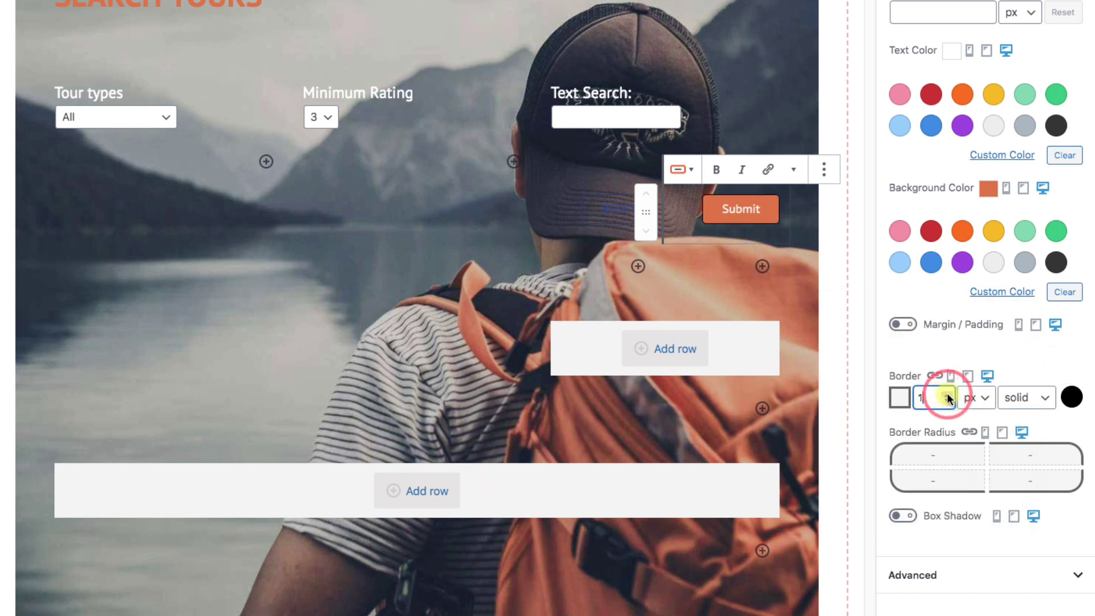
Step: Give the RESET button the grey-blue preset background color
click(614, 212)
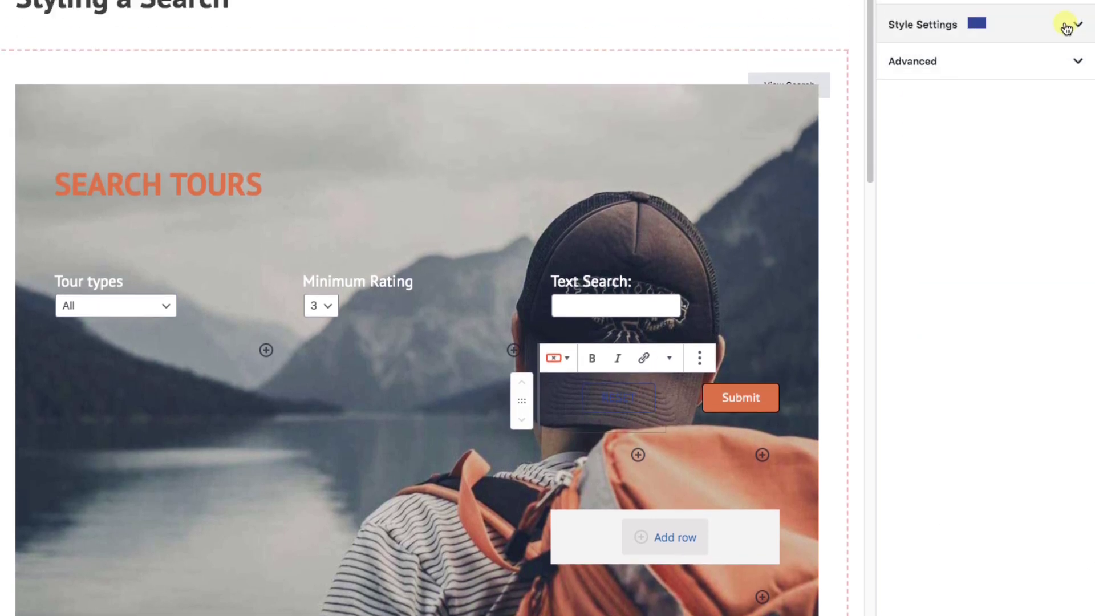
click(1065, 52)
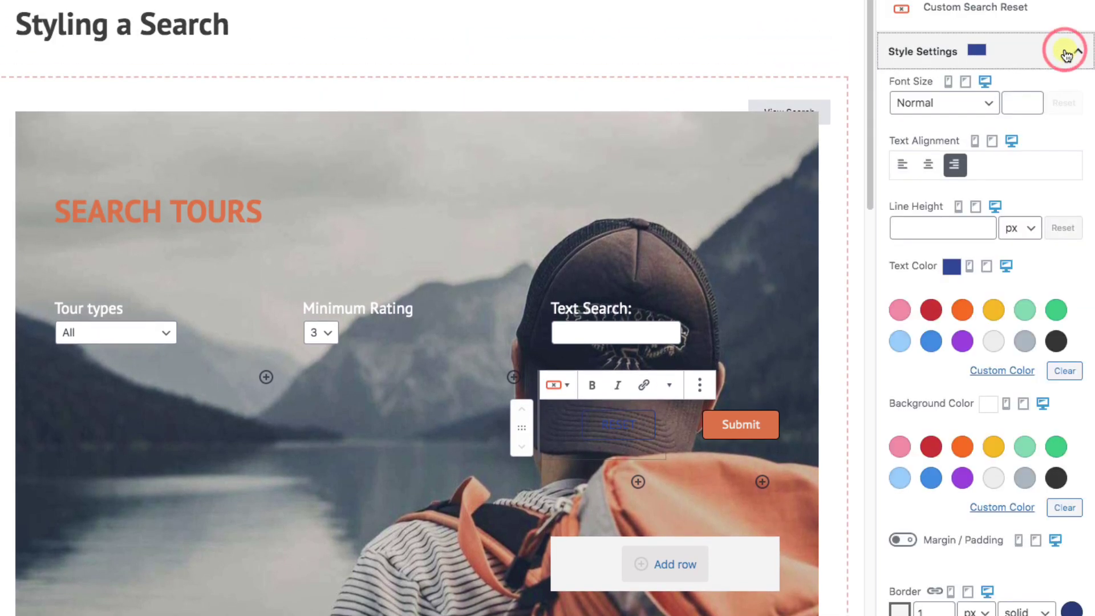
click(1025, 480)
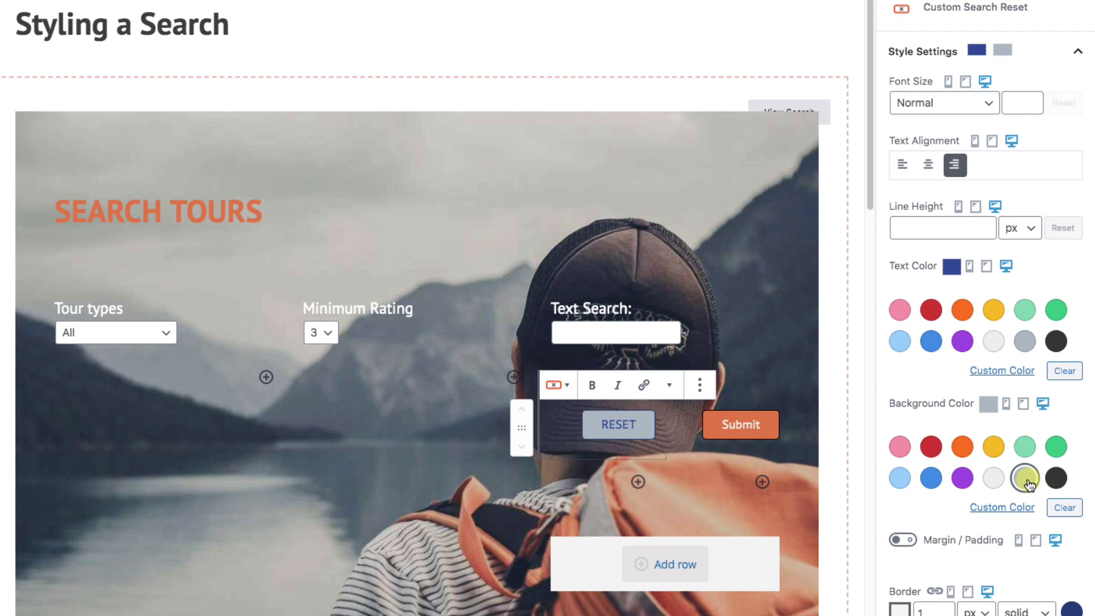
Step: Make the RESET button's text white and change its border color to black (#000000)
click(1026, 372)
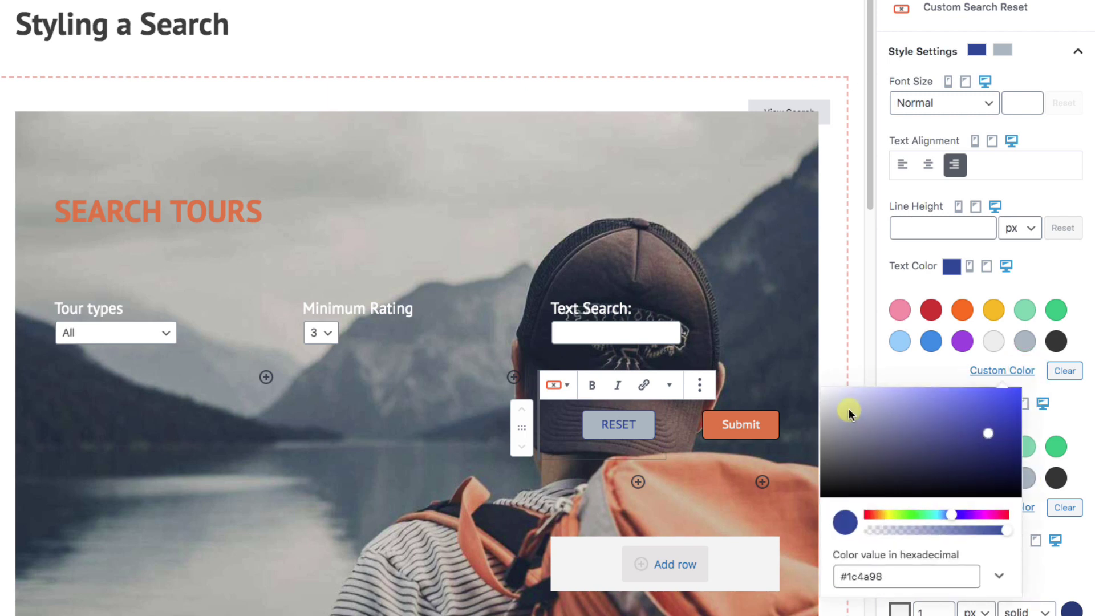
click(849, 408)
click(813, 375)
scroll(1072, 530, down, 2)
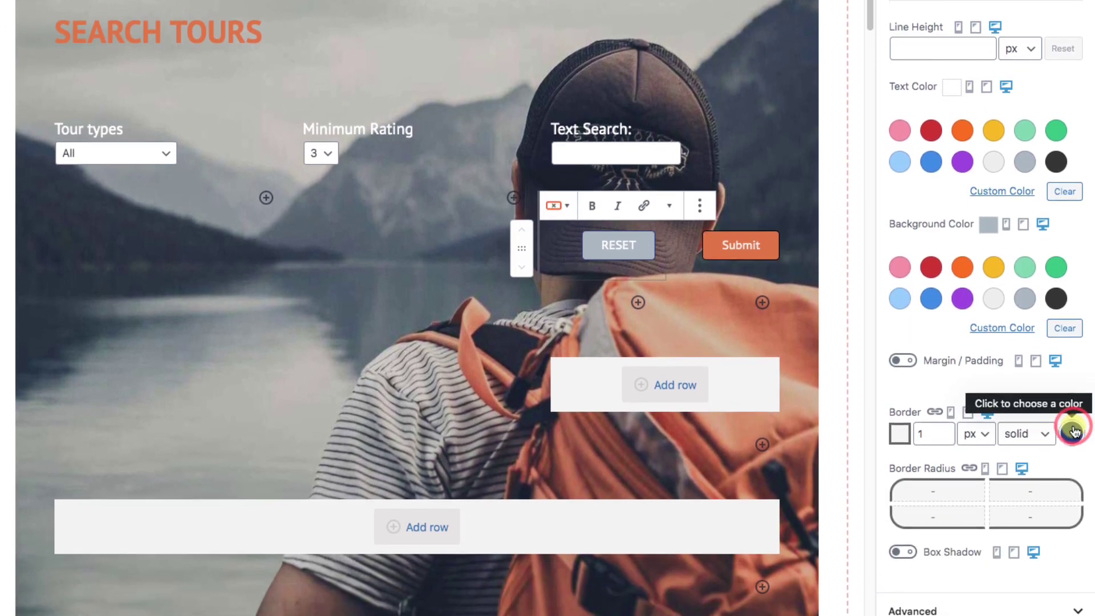
click(1072, 525)
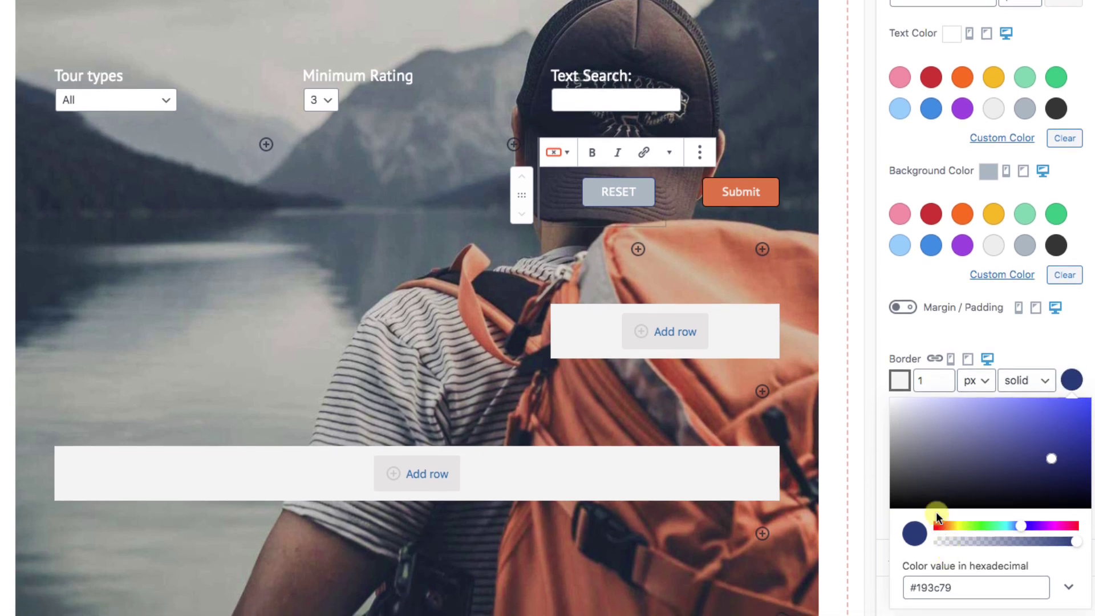
drag(935, 511, 904, 516)
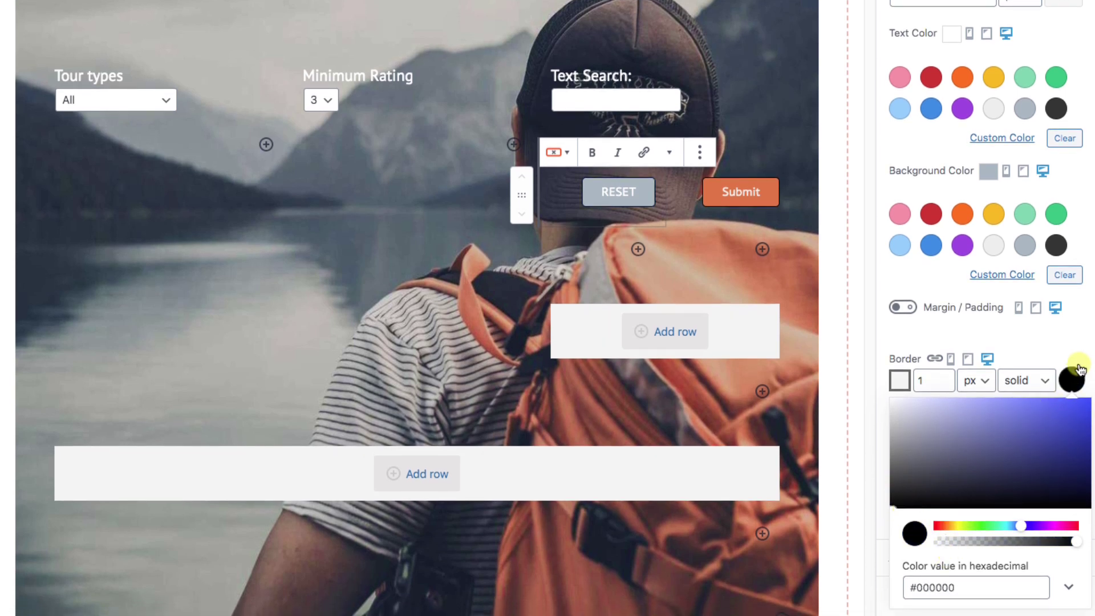
click(1071, 379)
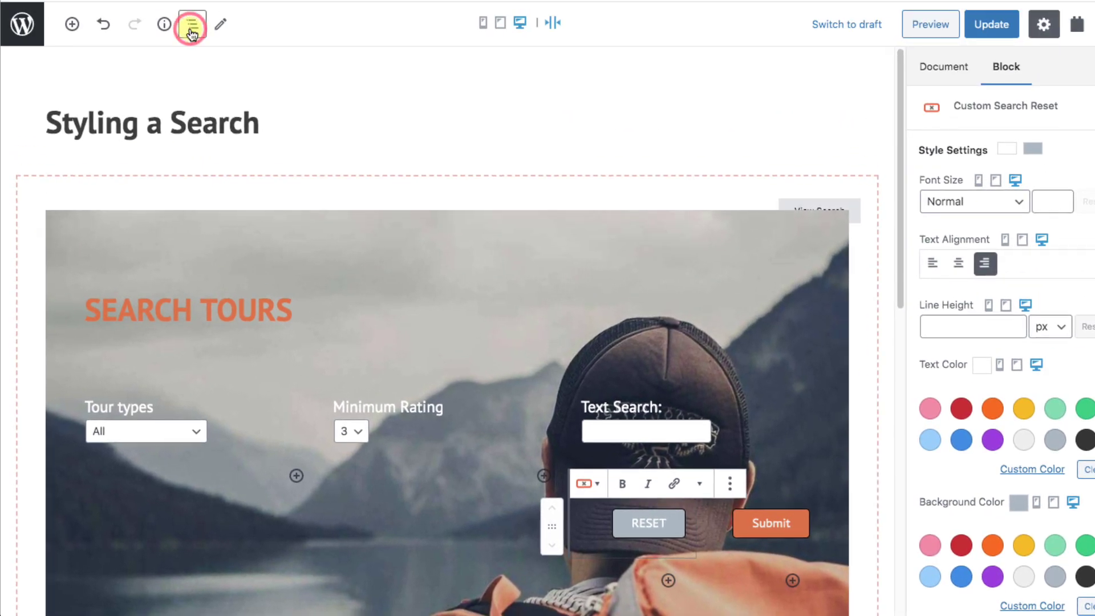
Step: Select the nested grid holding the RESET and Submit buttons, enable its margin and padding, and set a 30 px top margin
click(192, 25)
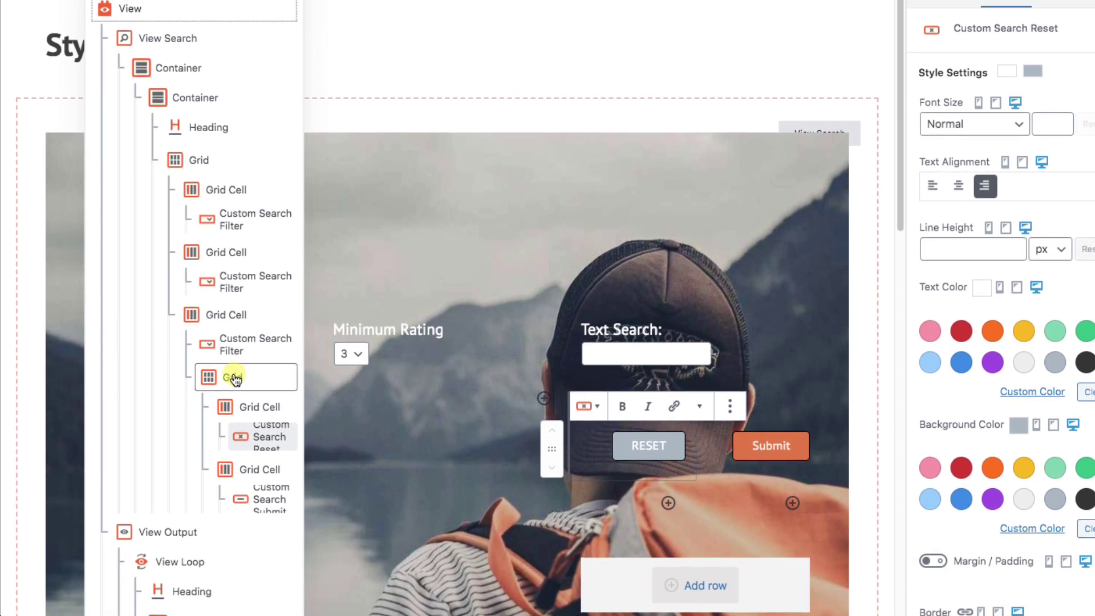
click(234, 377)
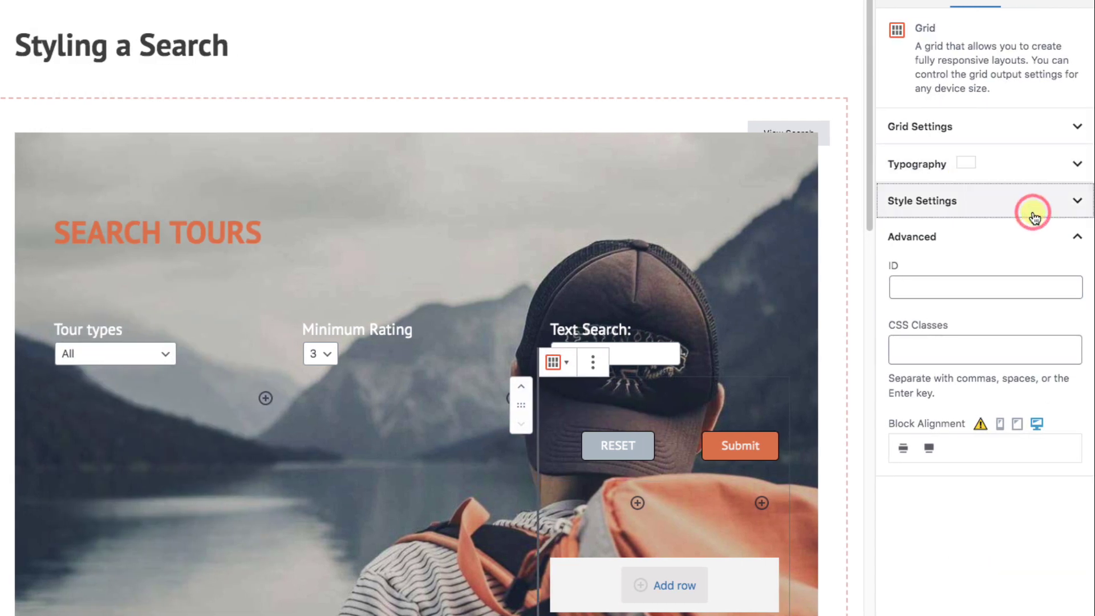
click(1062, 210)
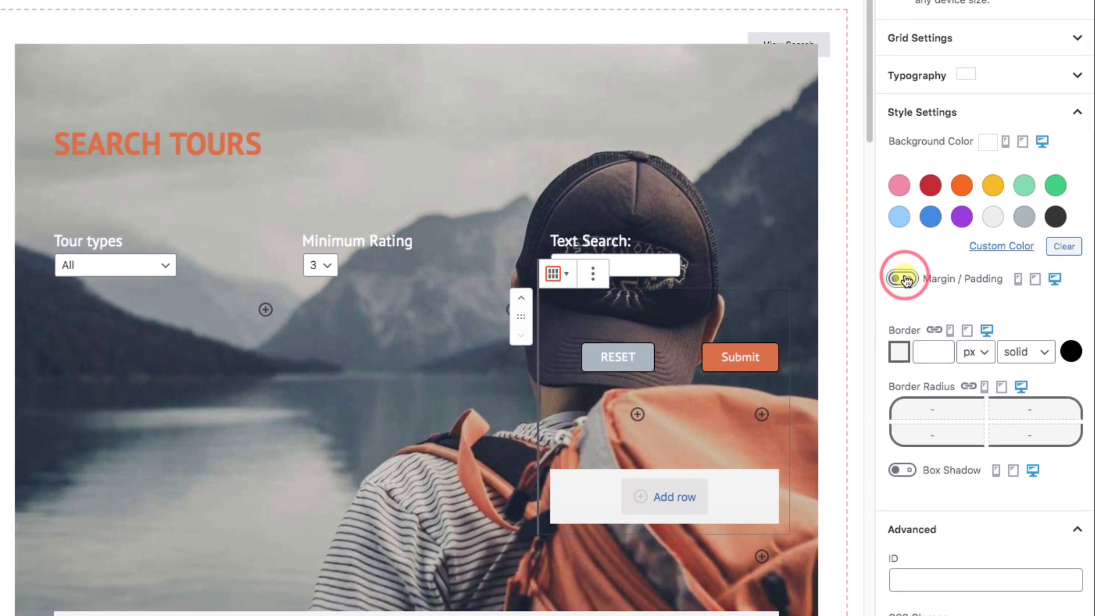
click(902, 365)
click(979, 332)
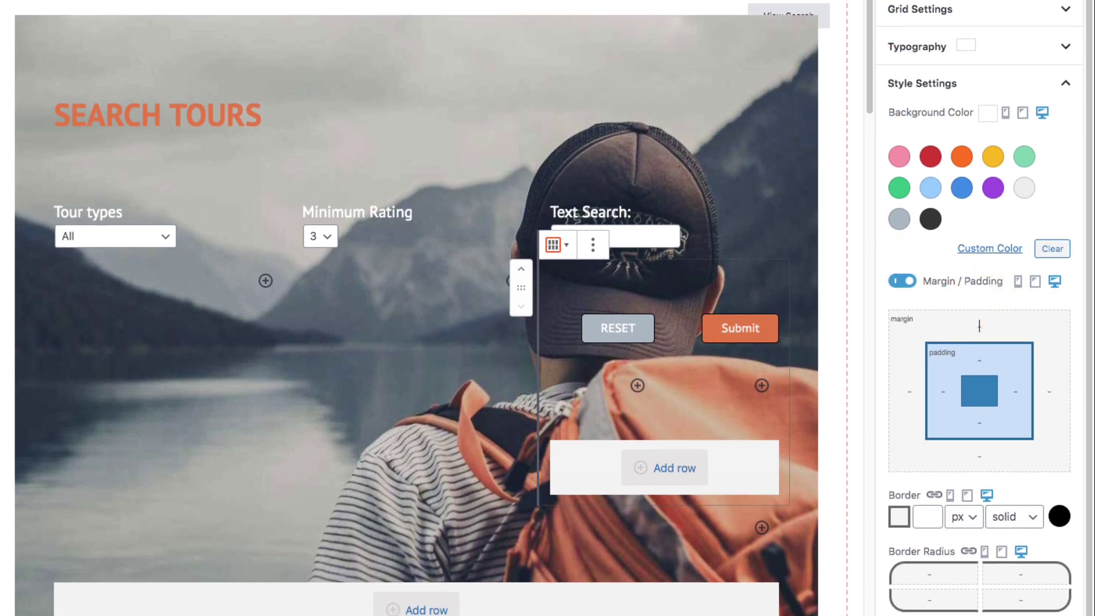
text(30)
click(1059, 482)
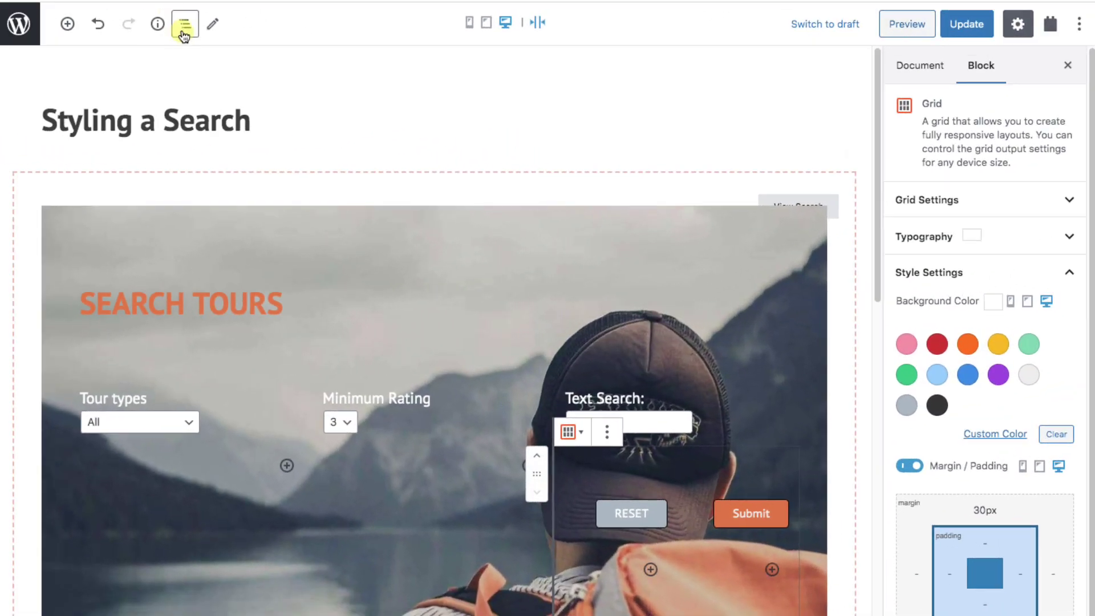
Step: Set the outer search container's block alignment to full width, and update and preview the page
click(181, 33)
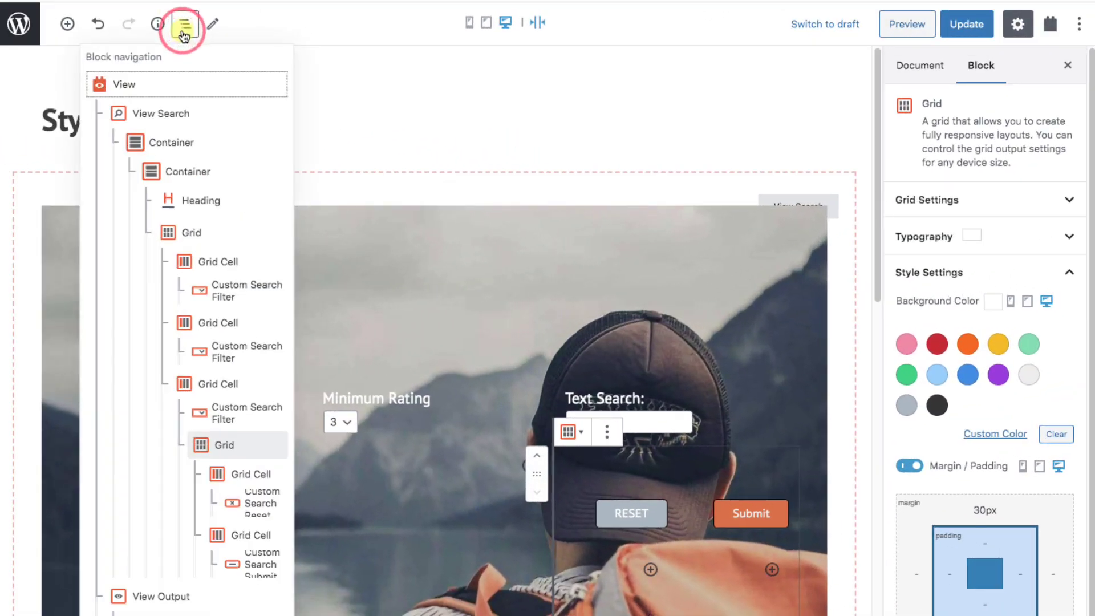
click(163, 141)
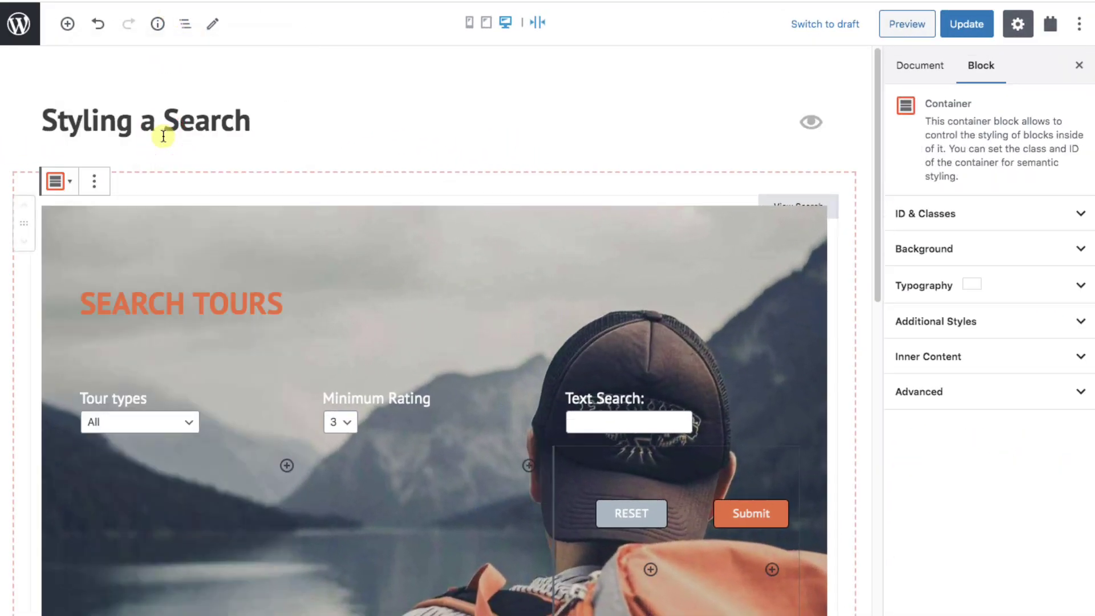
click(1044, 401)
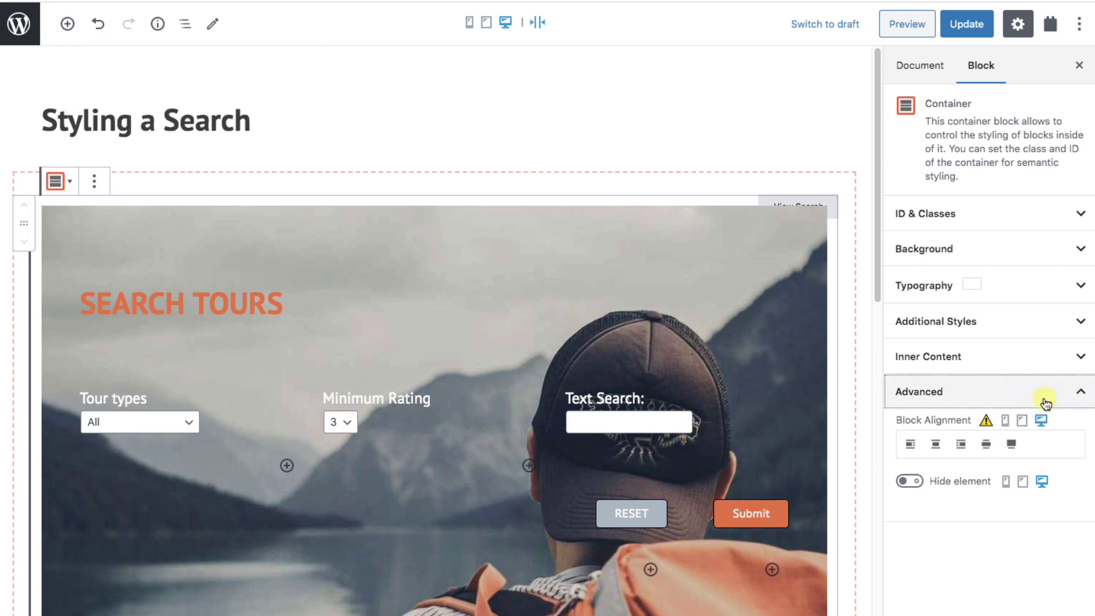
click(1011, 446)
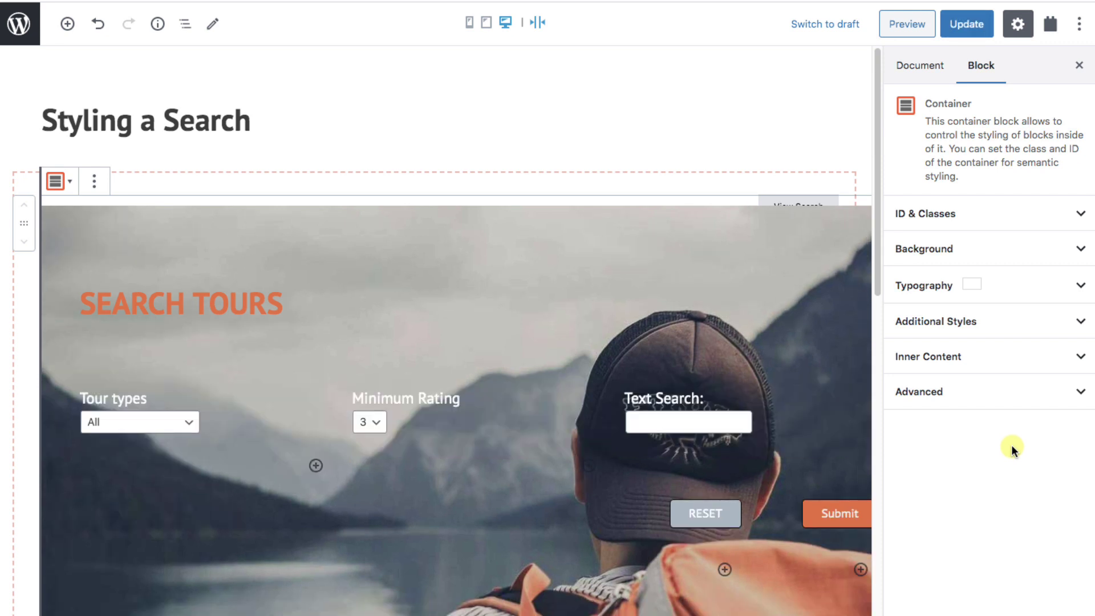
click(970, 30)
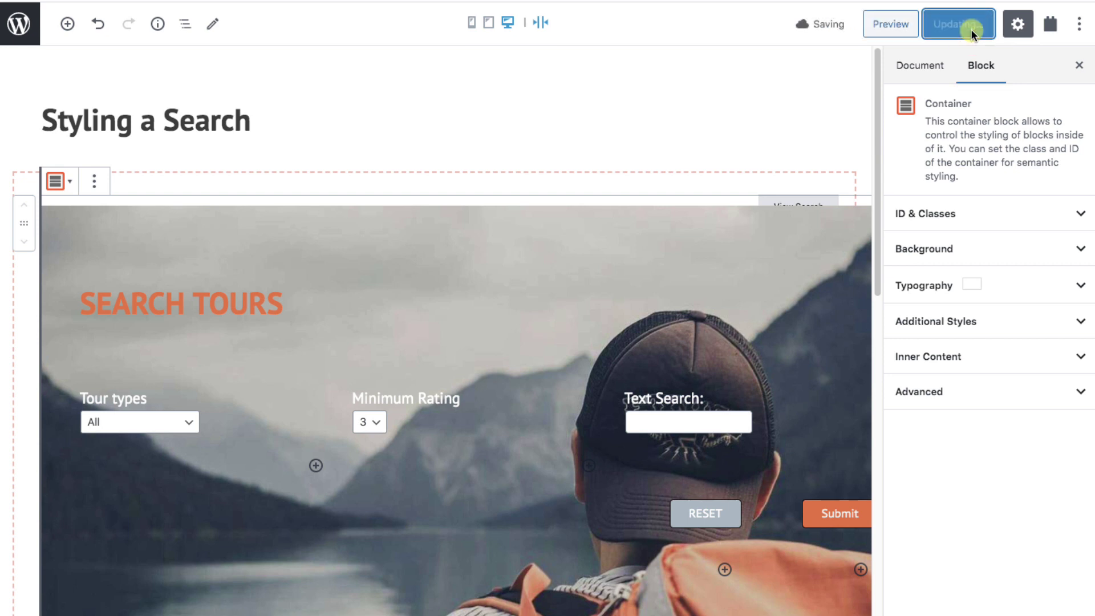
click(905, 30)
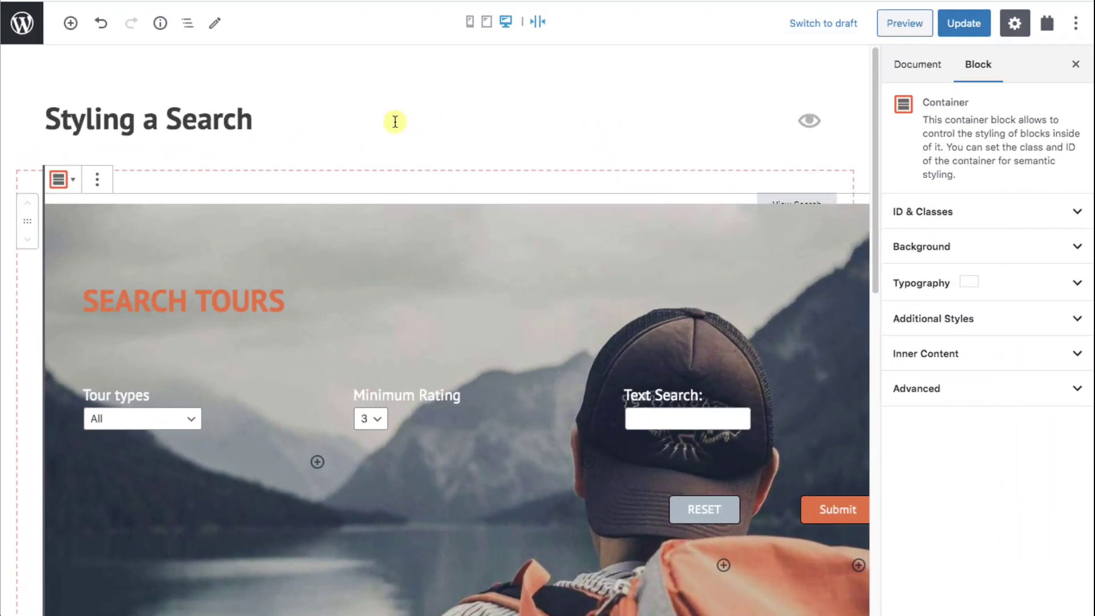
Step: Limit the inner container's content to a maximum width of 1090 px and check the search form on the front end
click(187, 23)
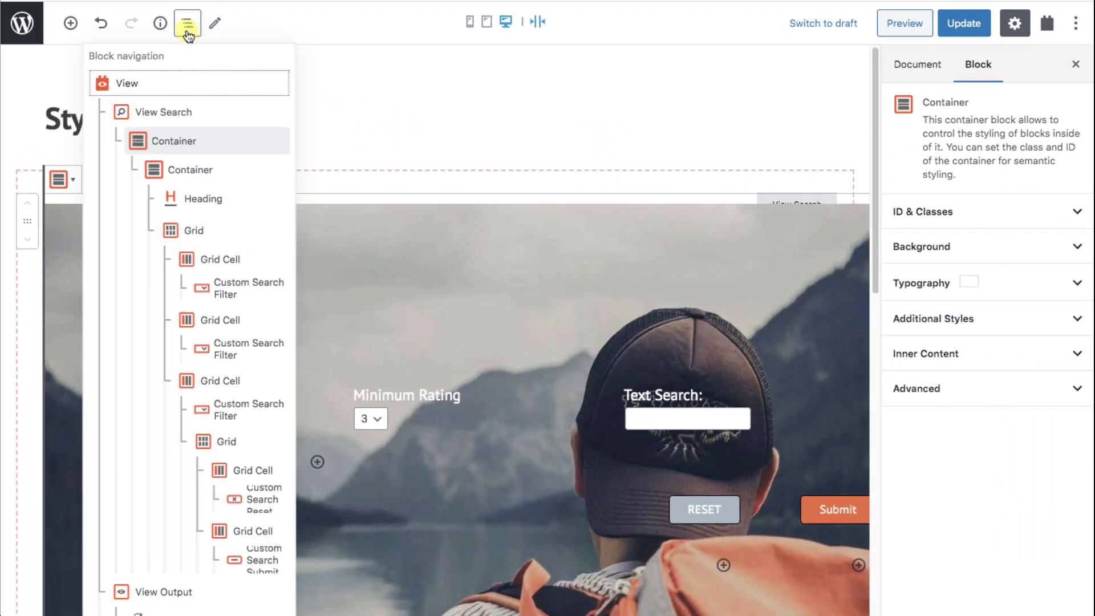
click(189, 169)
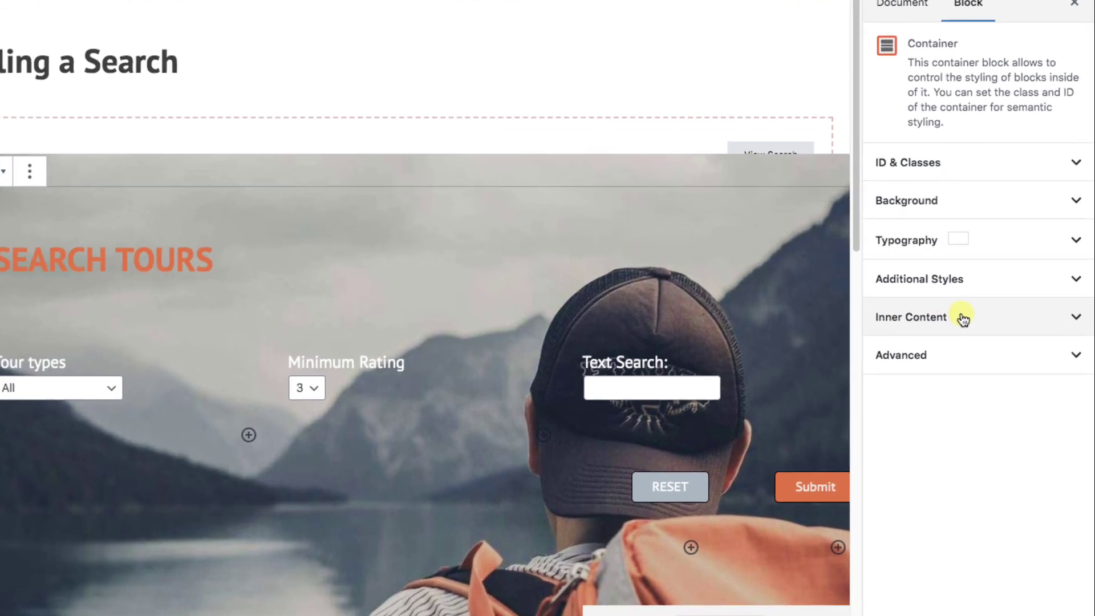
click(962, 318)
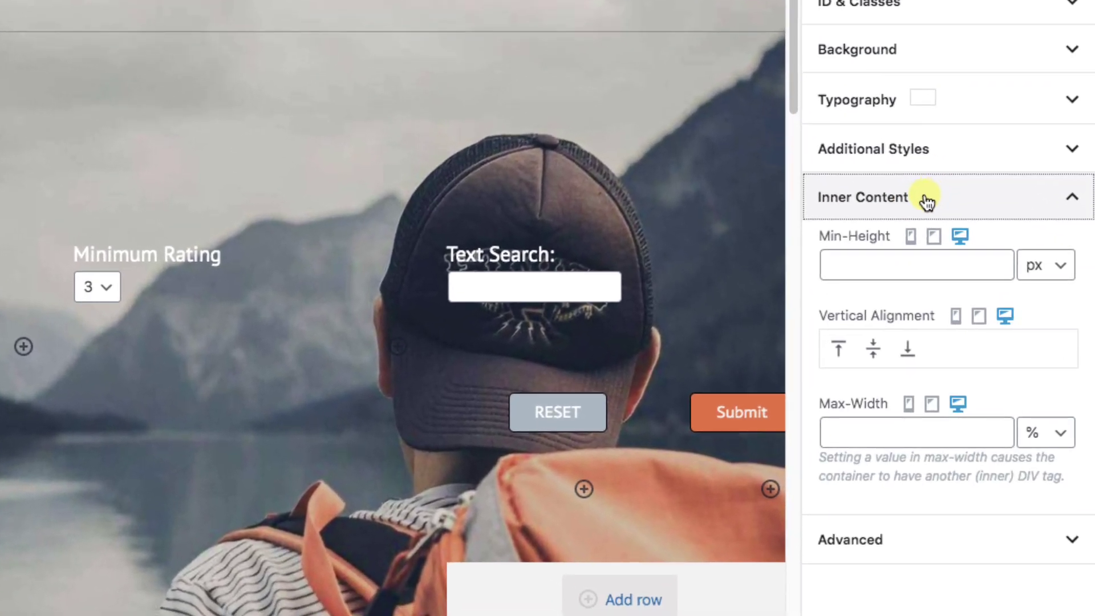
click(940, 432)
text(1090)
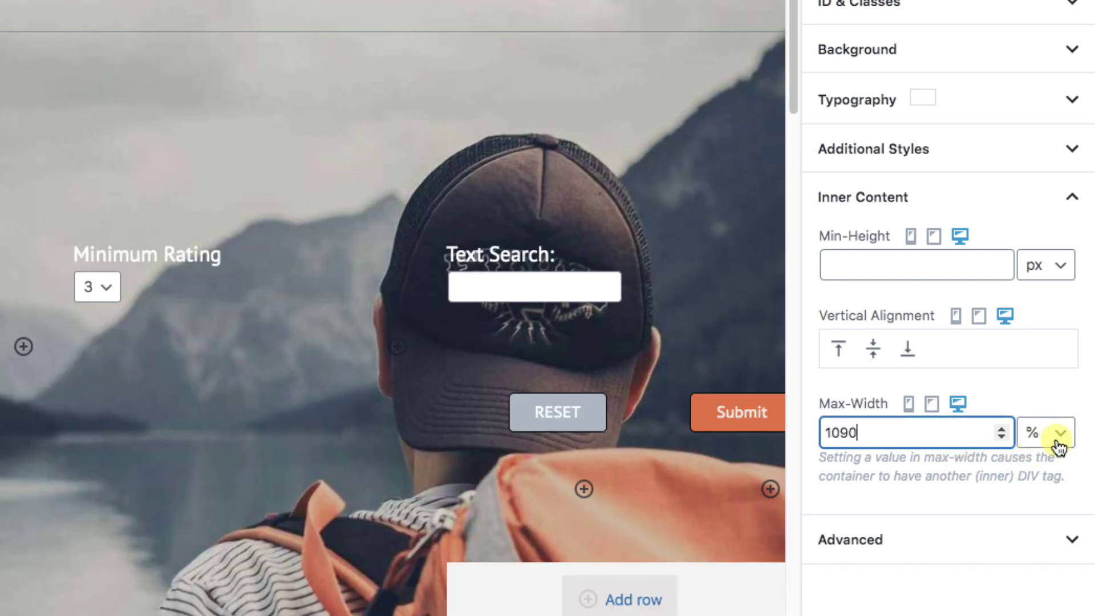
click(1057, 436)
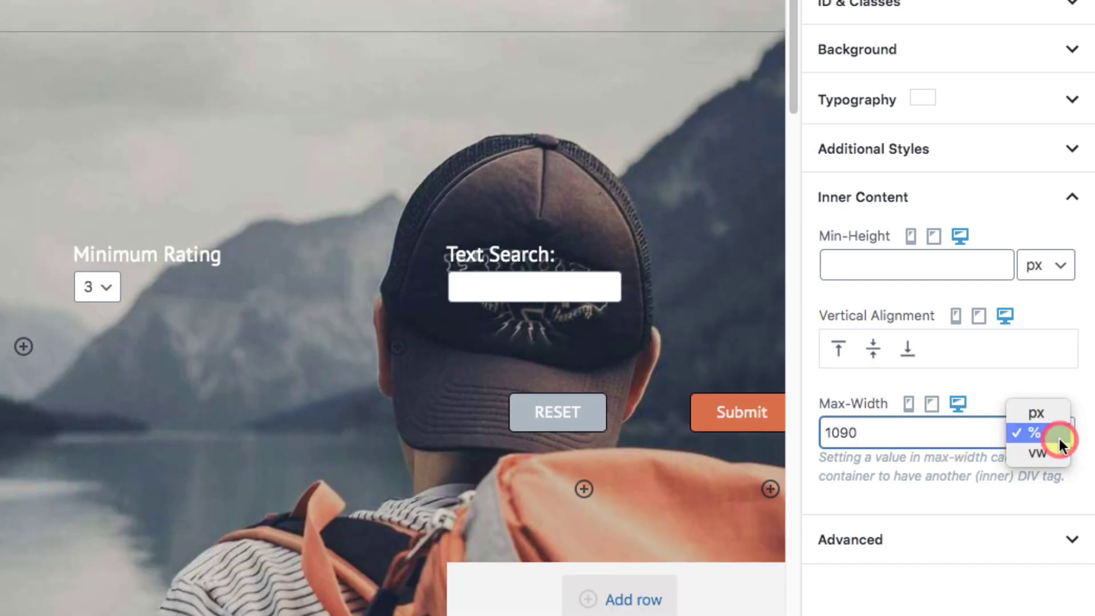
click(1045, 411)
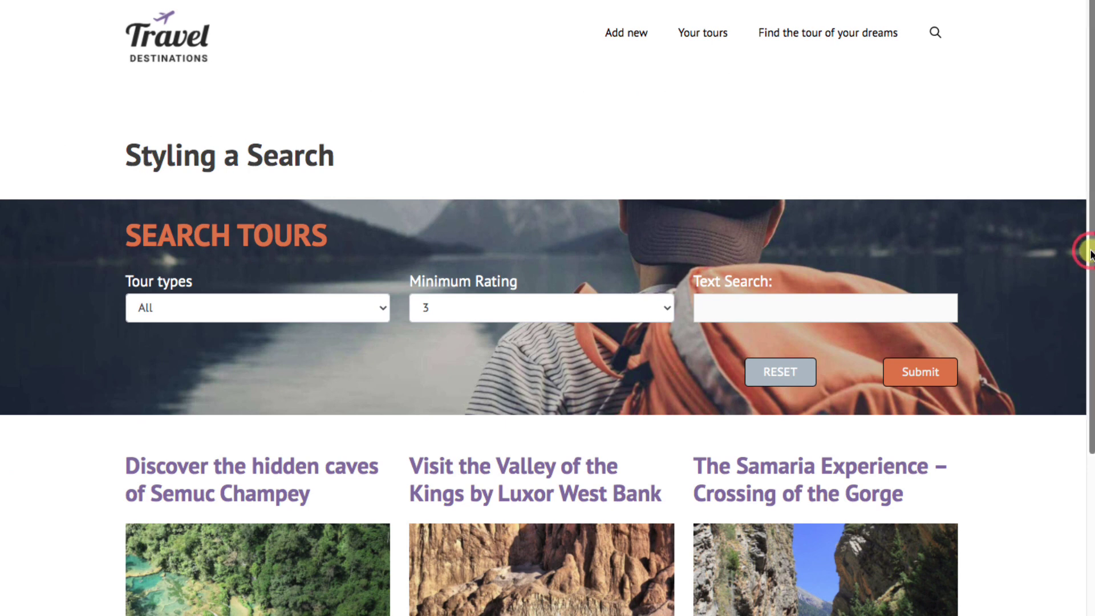
drag(1090, 253, 1065, 274)
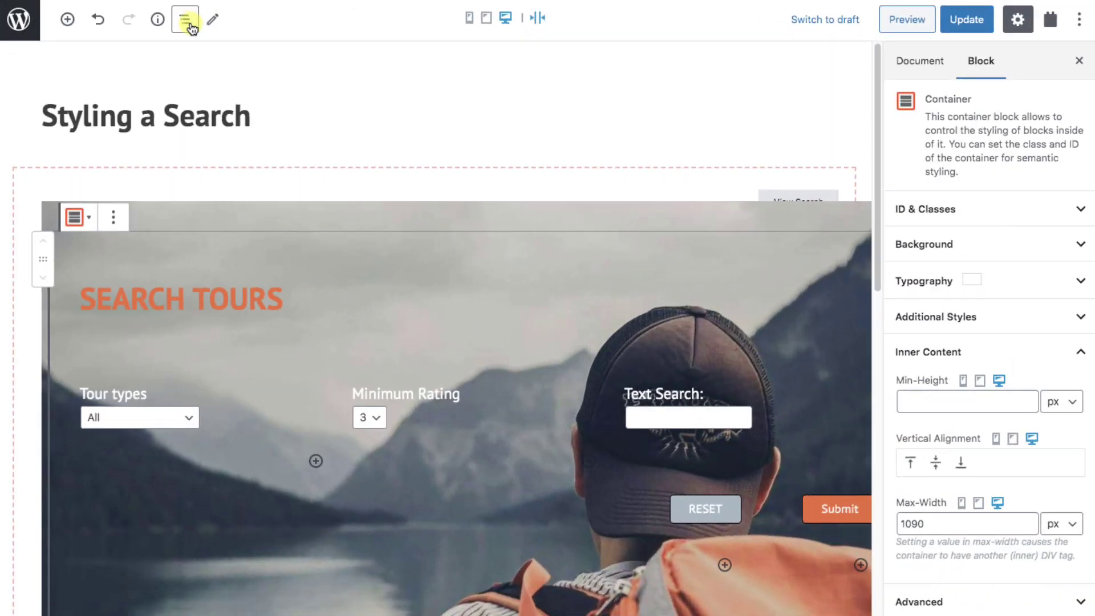
Step: Enable Fixed Position for the outer container's background image and check how it behaves while moving through the front-end page
click(187, 23)
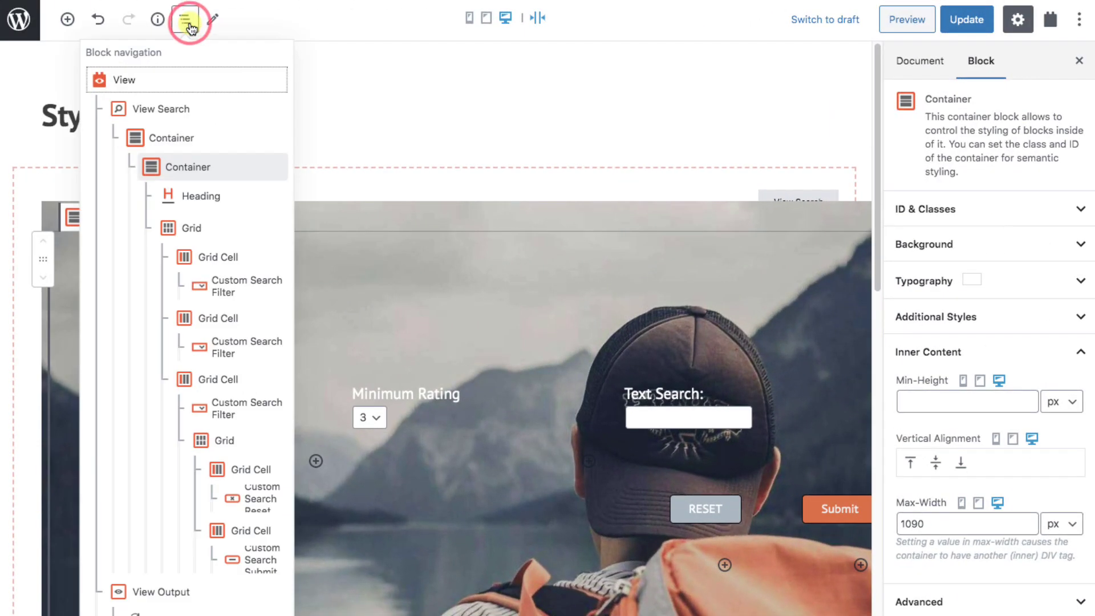
click(172, 139)
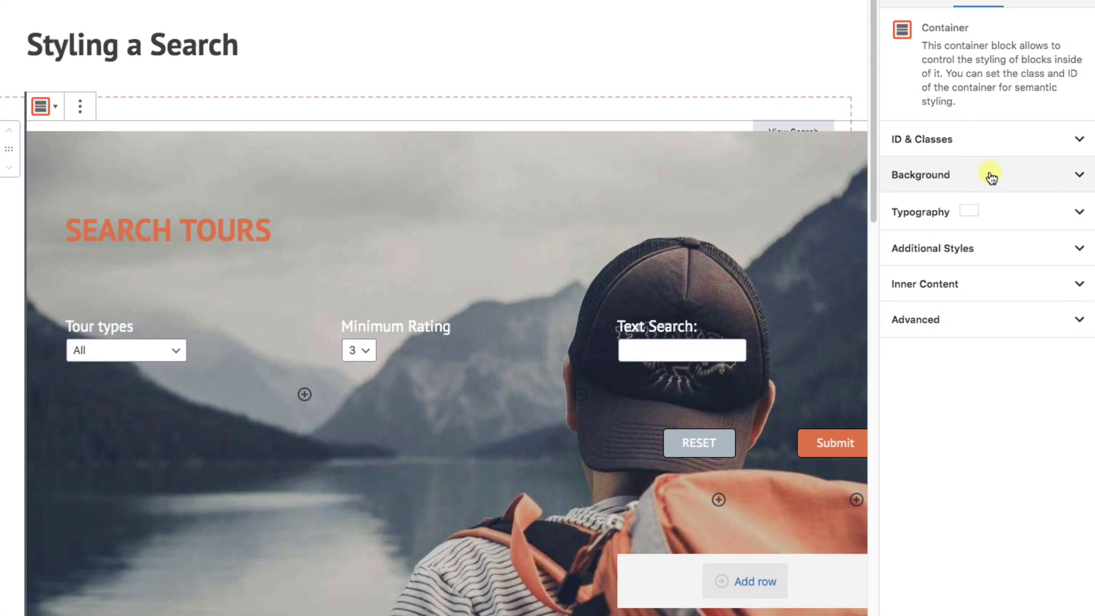
click(998, 245)
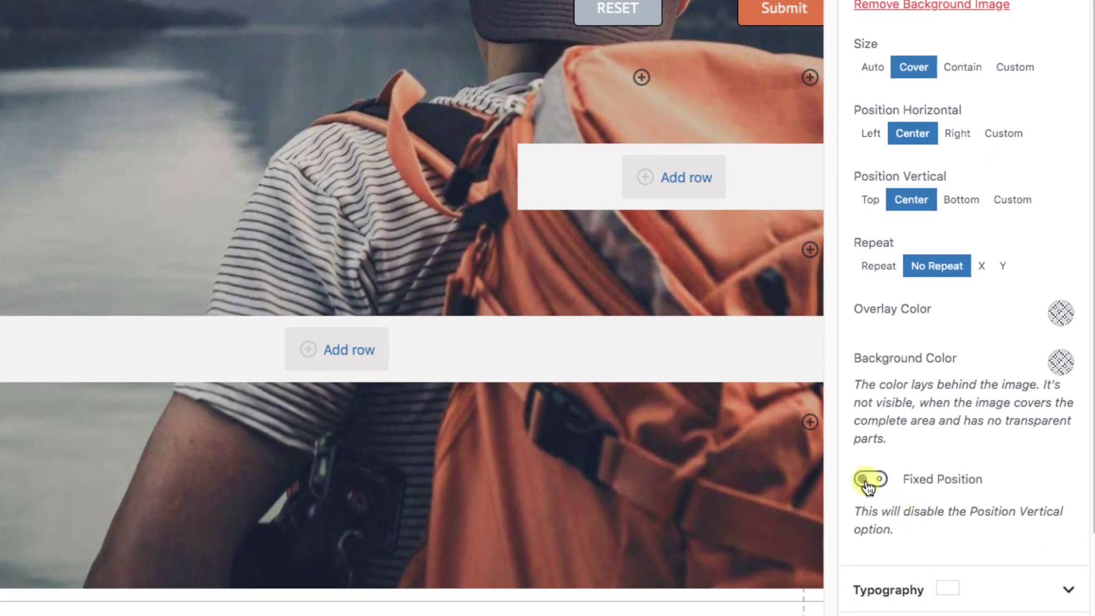
click(868, 480)
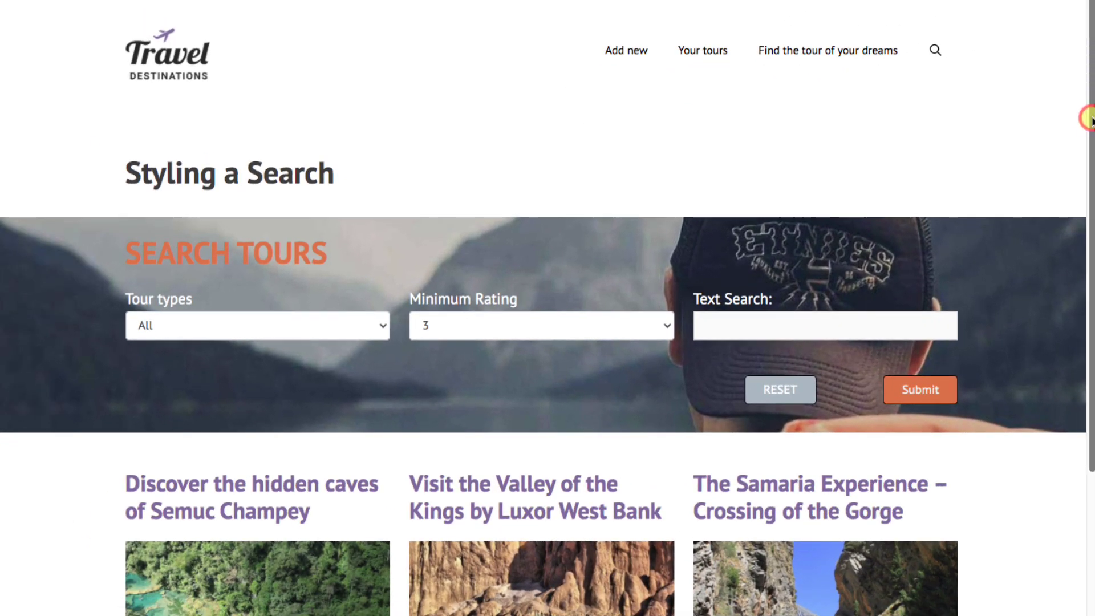
scroll(1090, 118, down, 5)
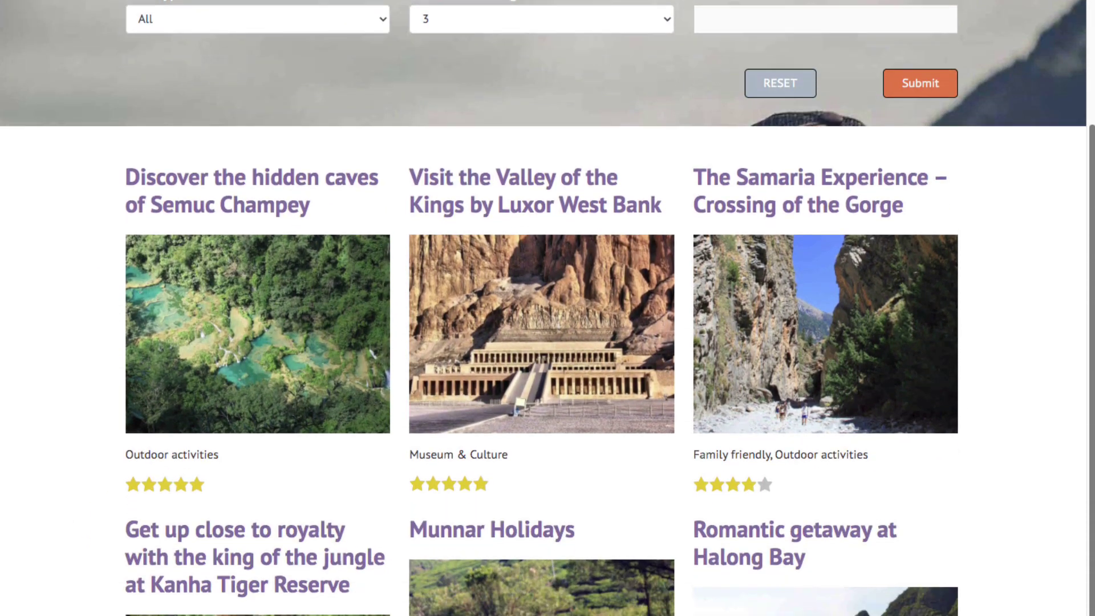
scroll(547, 308, down, 5)
scroll(548, 308, up, 1)
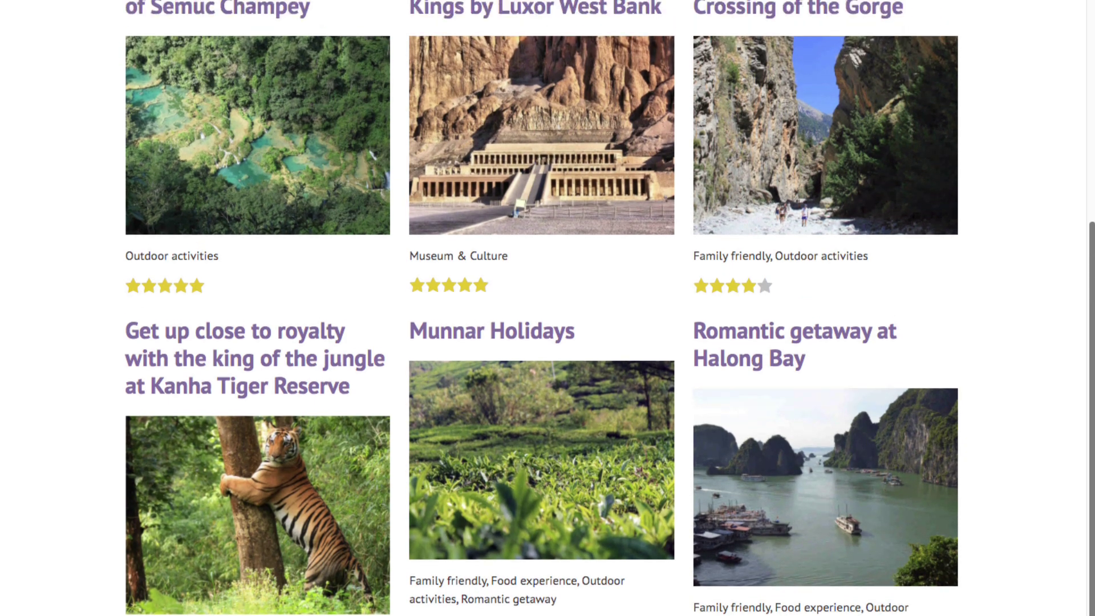
scroll(547, 308, up, 7)
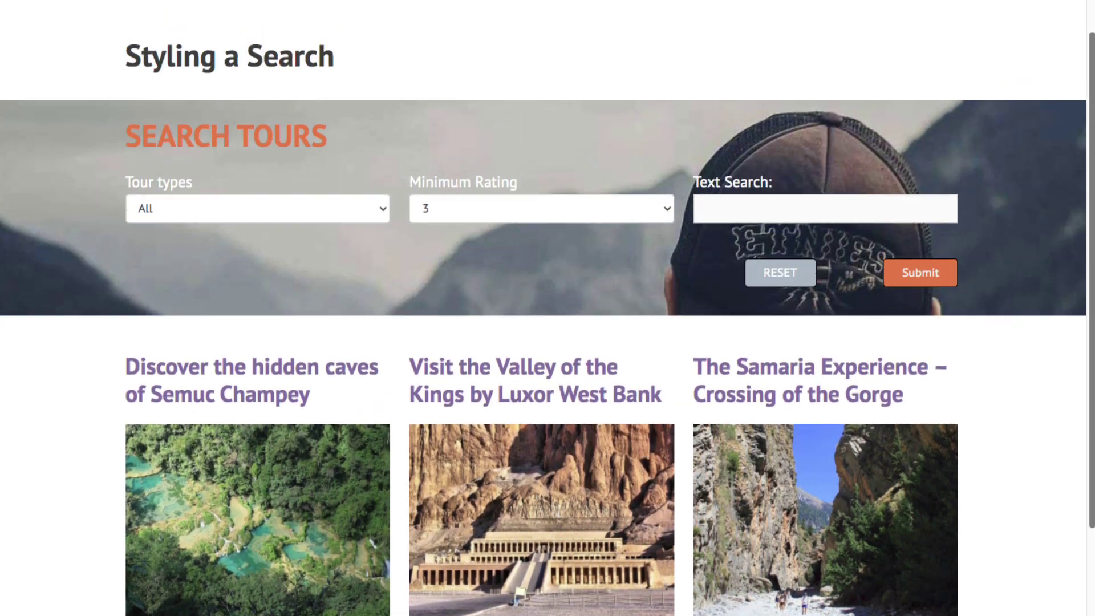
scroll(548, 308, up, 2)
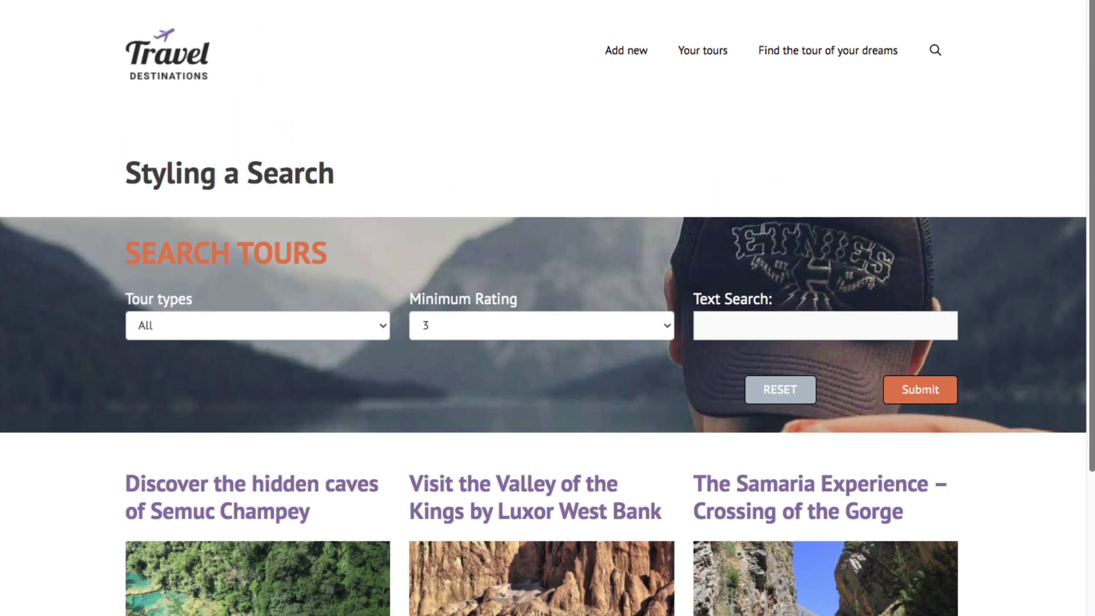